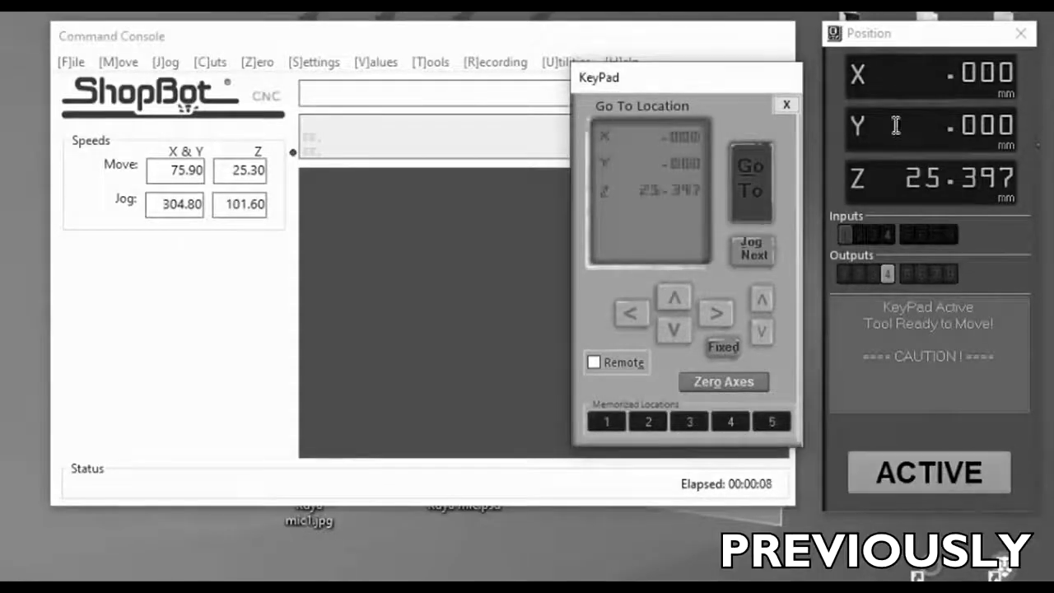
# Step: Jog the tool along the X and Y axes with the keypad and close the keypad
pyautogui.click(632, 315)
pyautogui.click(674, 328)
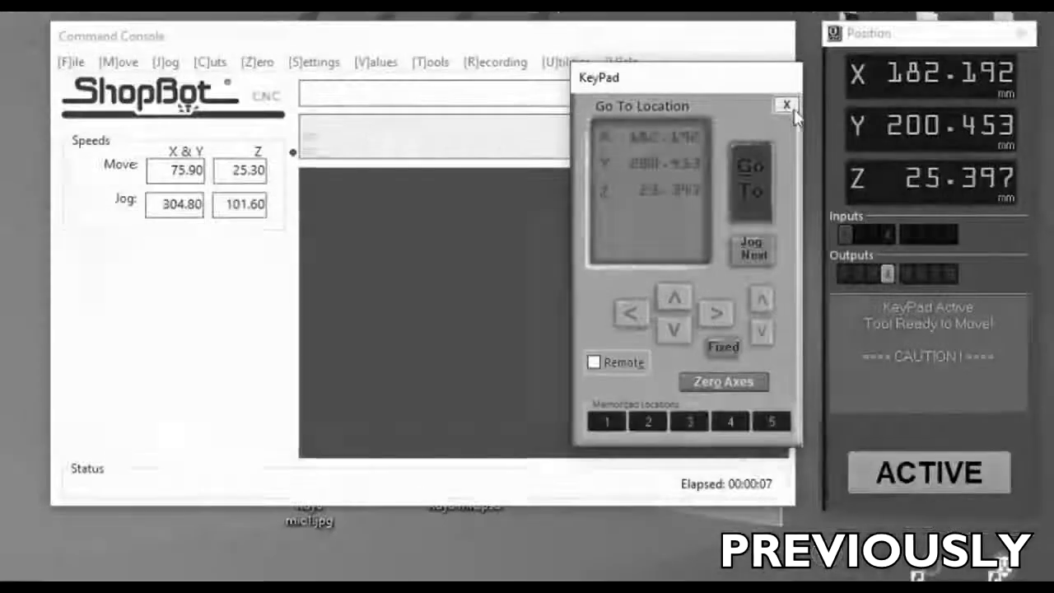
pyautogui.click(786, 104)
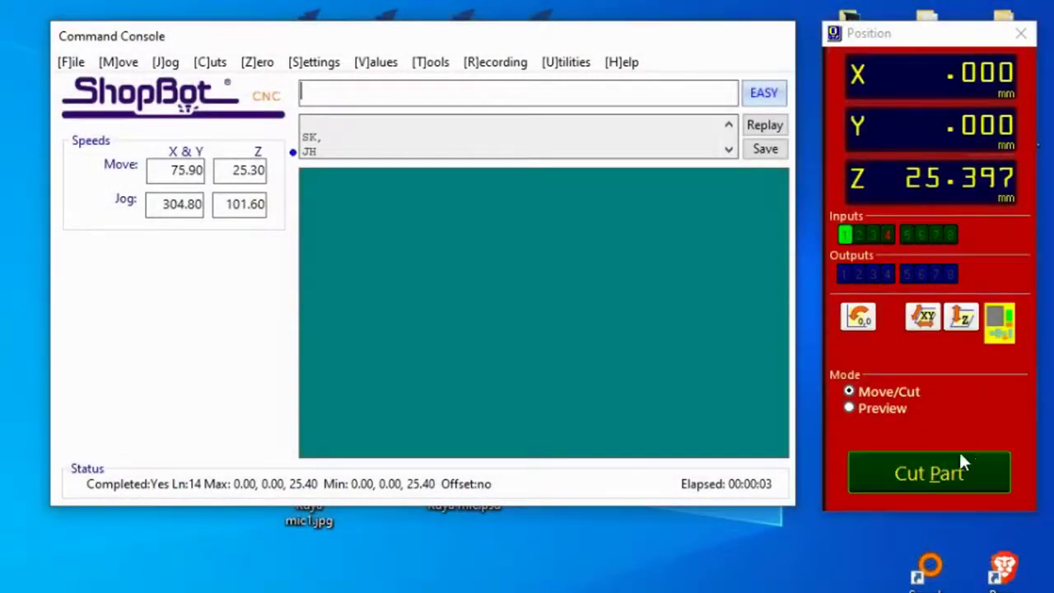
pyautogui.click(915, 481)
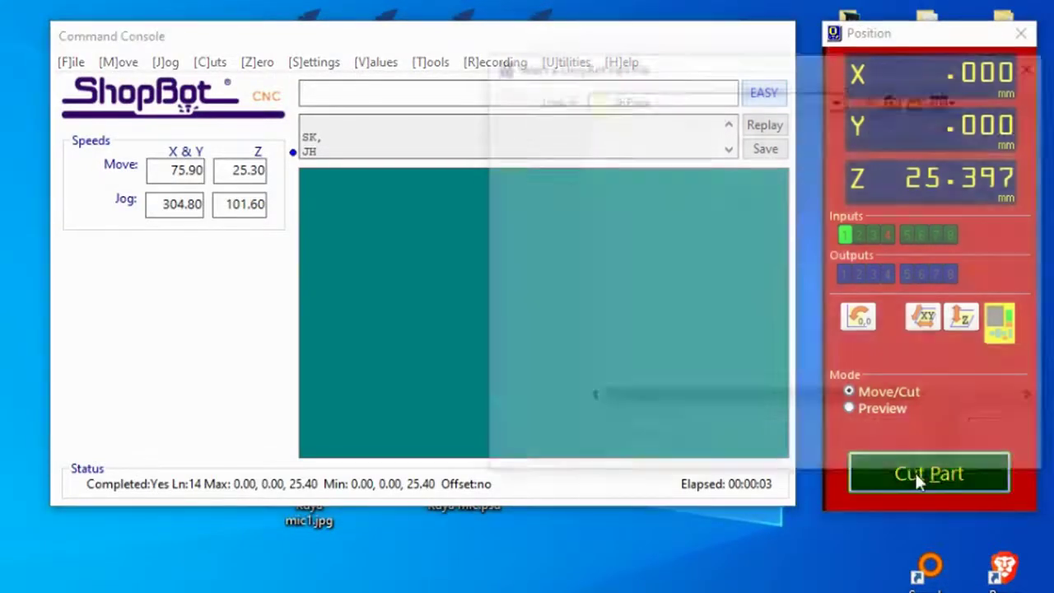
pyautogui.scroll(-2, 698, 241)
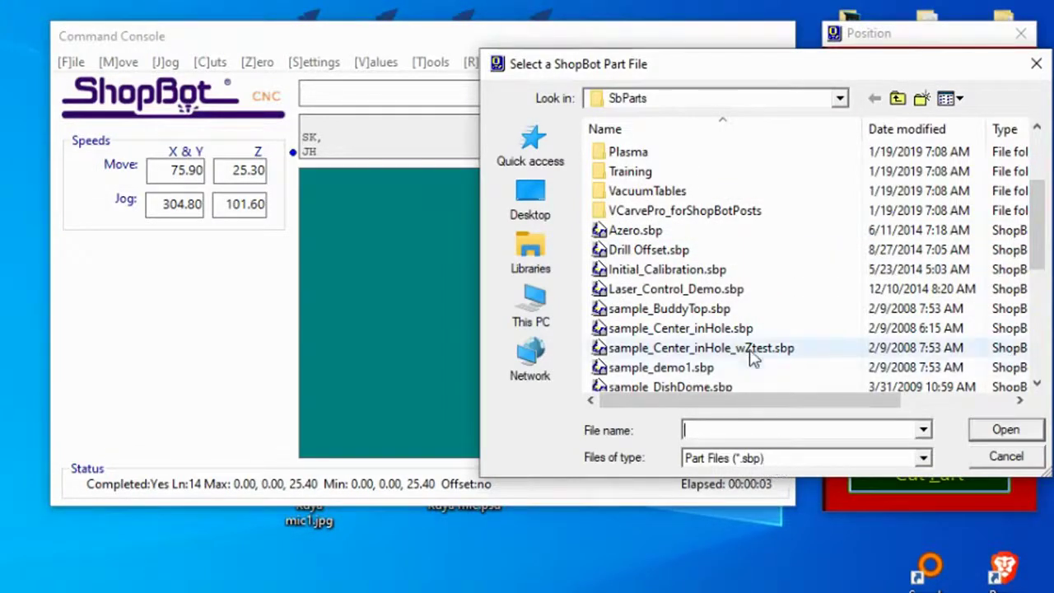
pyautogui.scroll(1, 748, 350)
pyautogui.scroll(-3, 747, 352)
pyautogui.scroll(4, 747, 349)
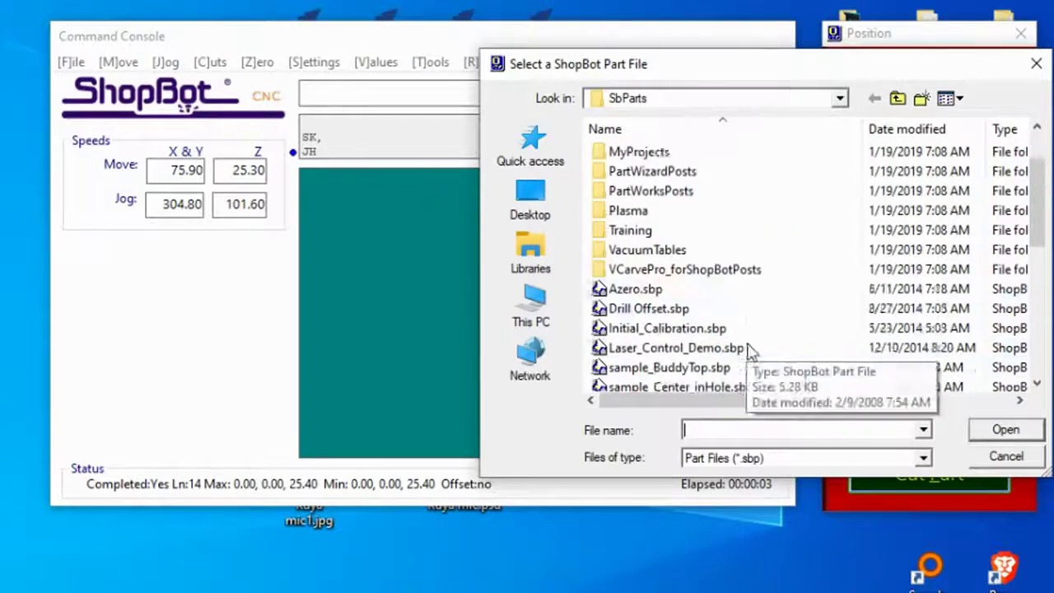
pyautogui.click(1006, 456)
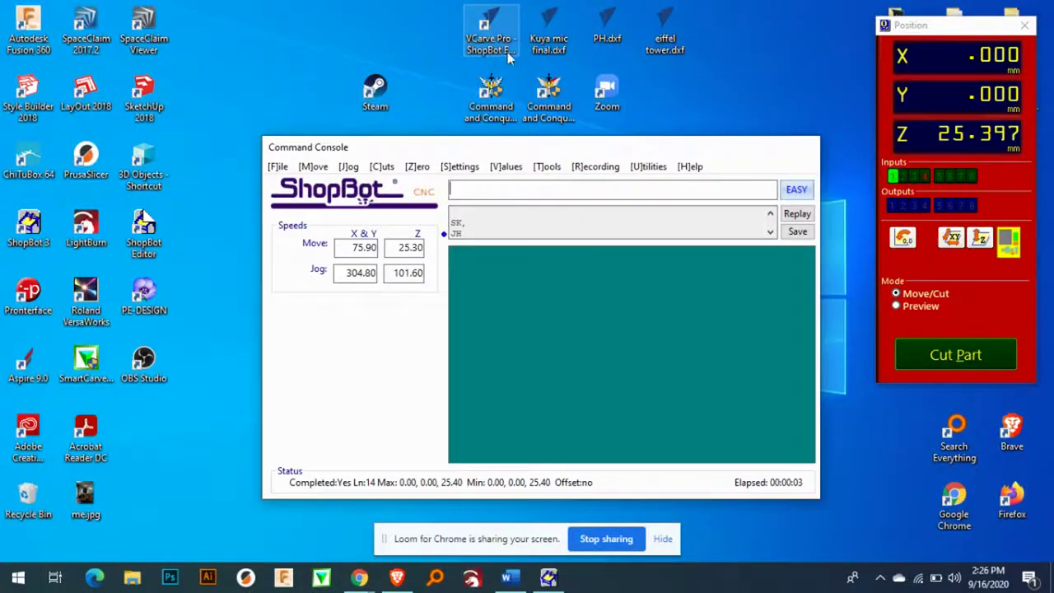
# Step: Launch VCarve Pro - ShopBot Edition from the desktop and create a new file
pyautogui.click(496, 23)
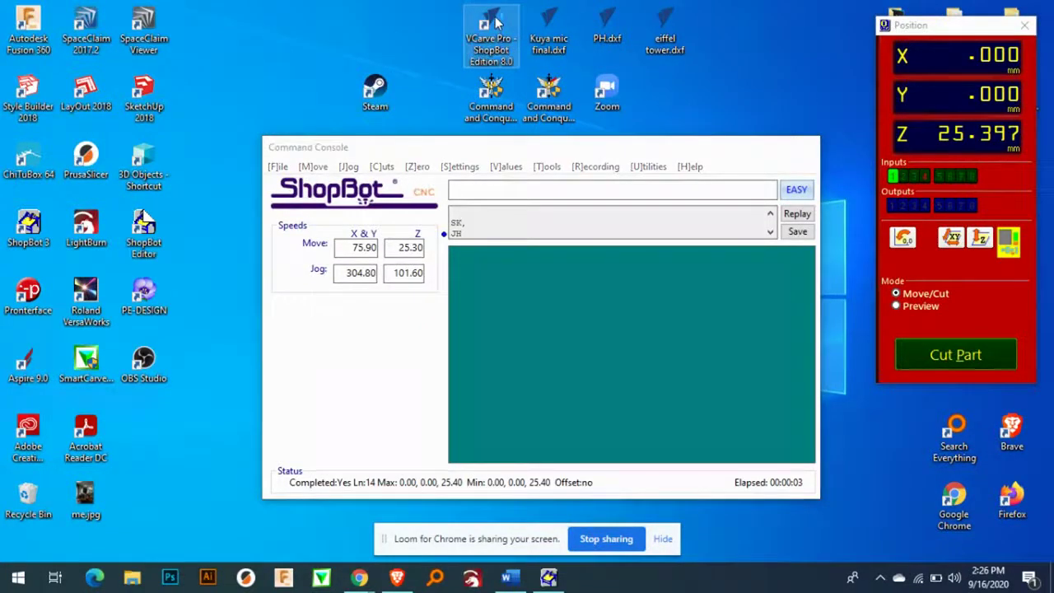
pyautogui.doubleClick(496, 23)
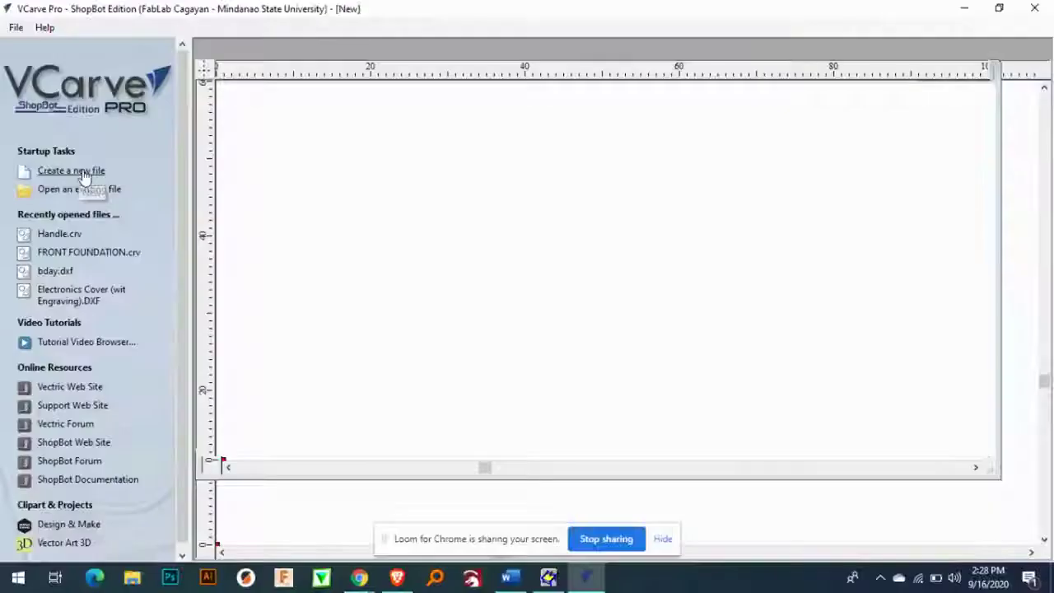
pyautogui.click(316, 235)
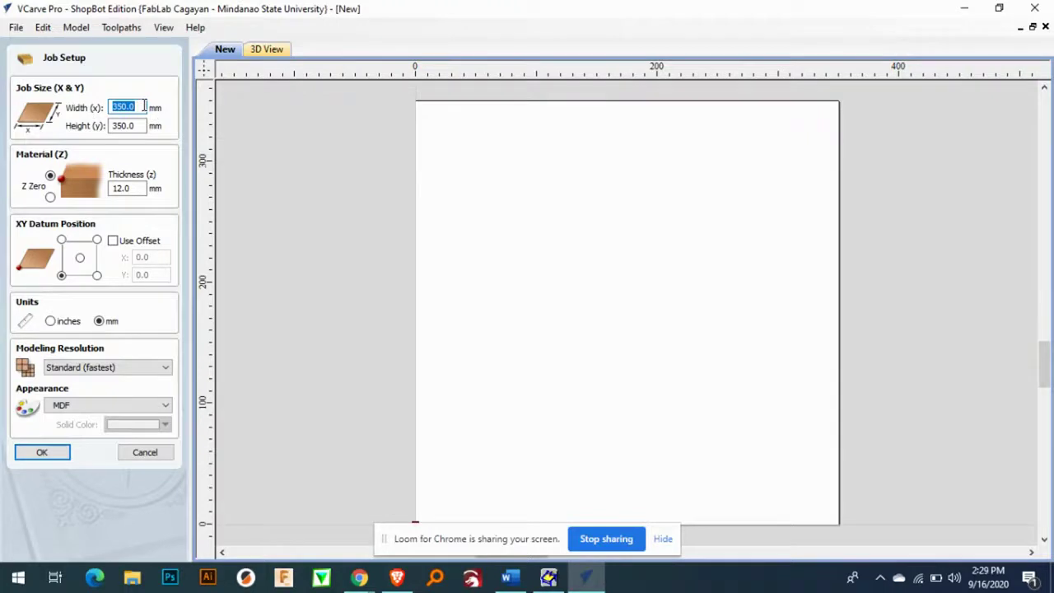
# Step: Set the job size to 2440 mm wide and 1220 mm high
pyautogui.write('2440')
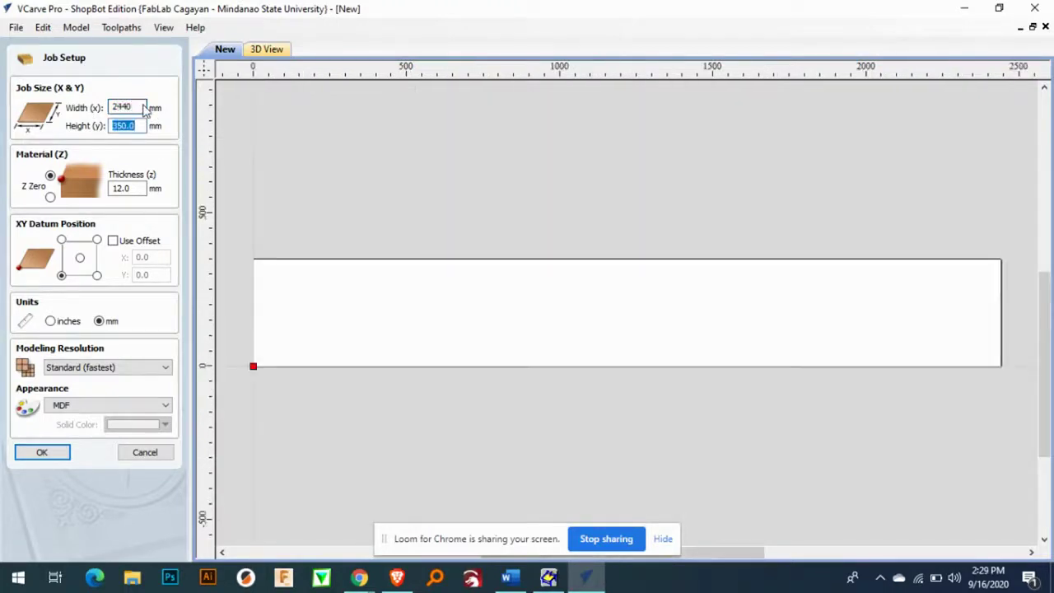
pyautogui.write('1220')
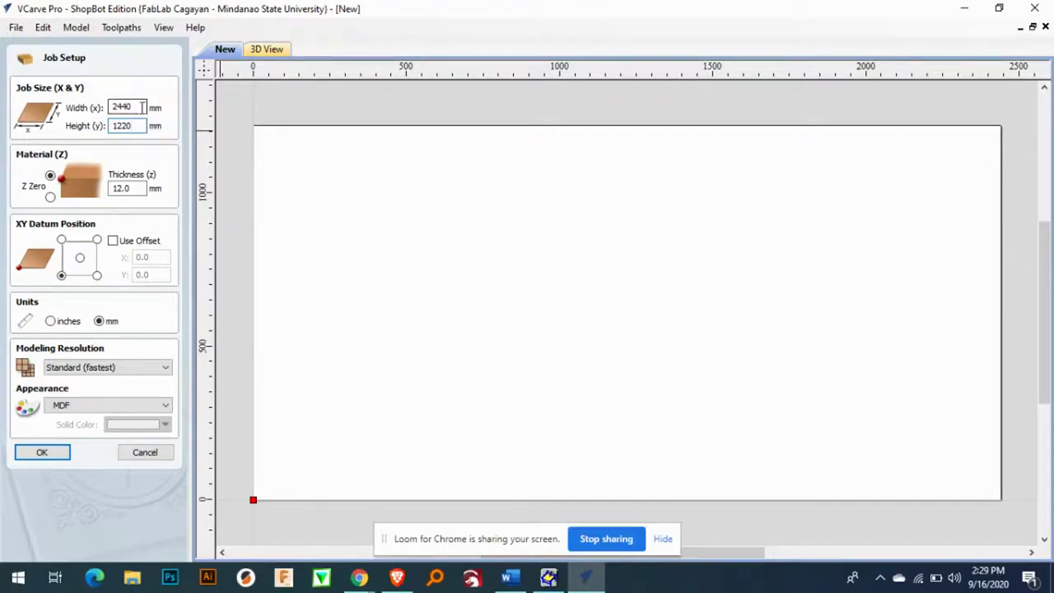
# Step: Set the job size to 300 mm by 300 mm and the material thickness to 10 mm, and accept the job setup
pyautogui.moveTo(142, 106); pyautogui.dragTo(97, 107)
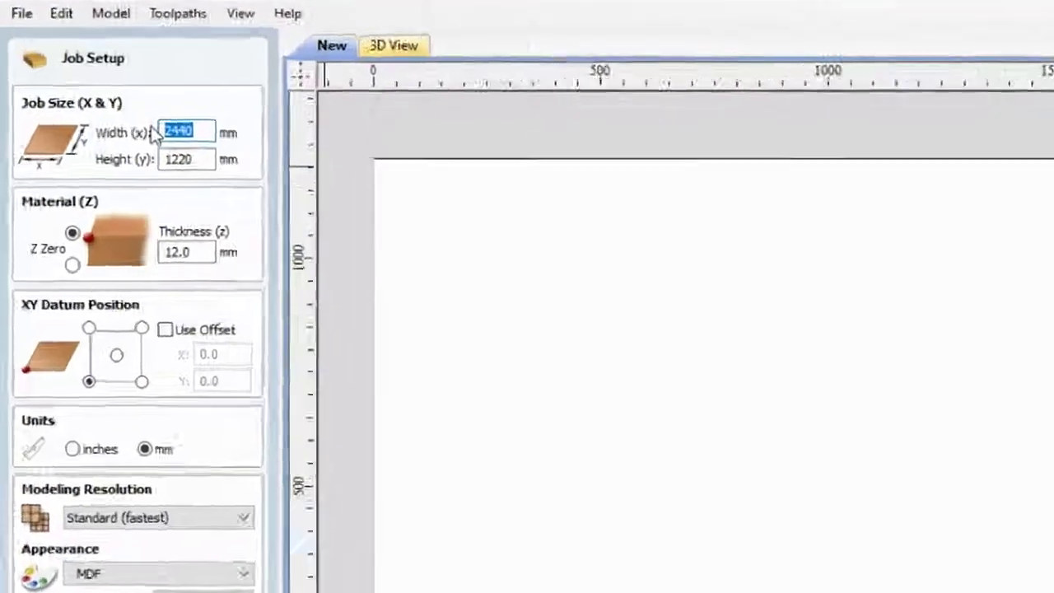
pyautogui.write('300')
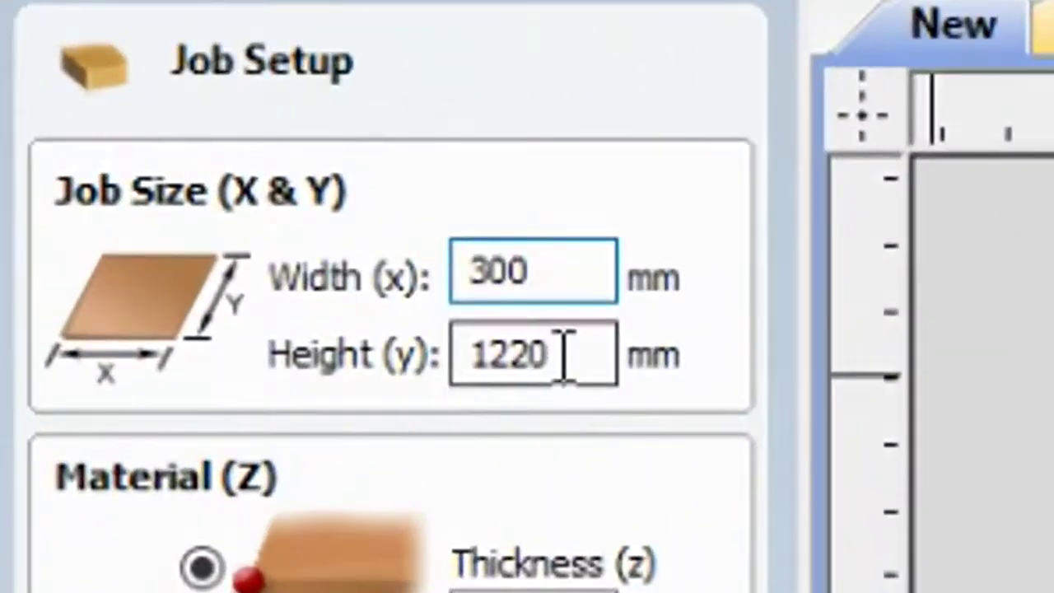
pyautogui.moveTo(398, 268); pyautogui.dragTo(283, 281)
pyautogui.write('300')
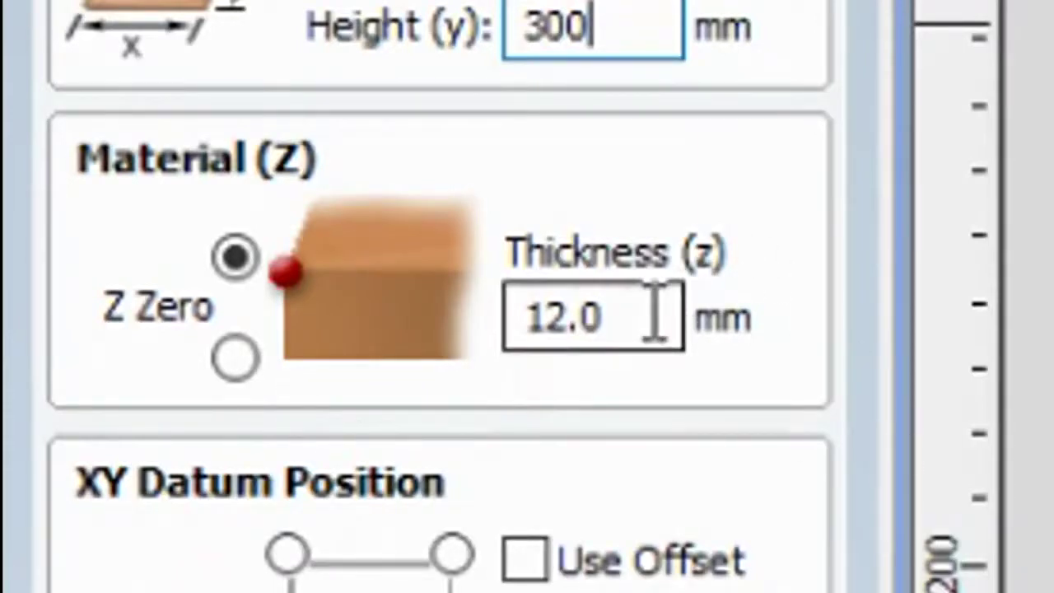
pyautogui.moveTo(651, 317); pyautogui.dragTo(513, 323)
pyautogui.write('10')
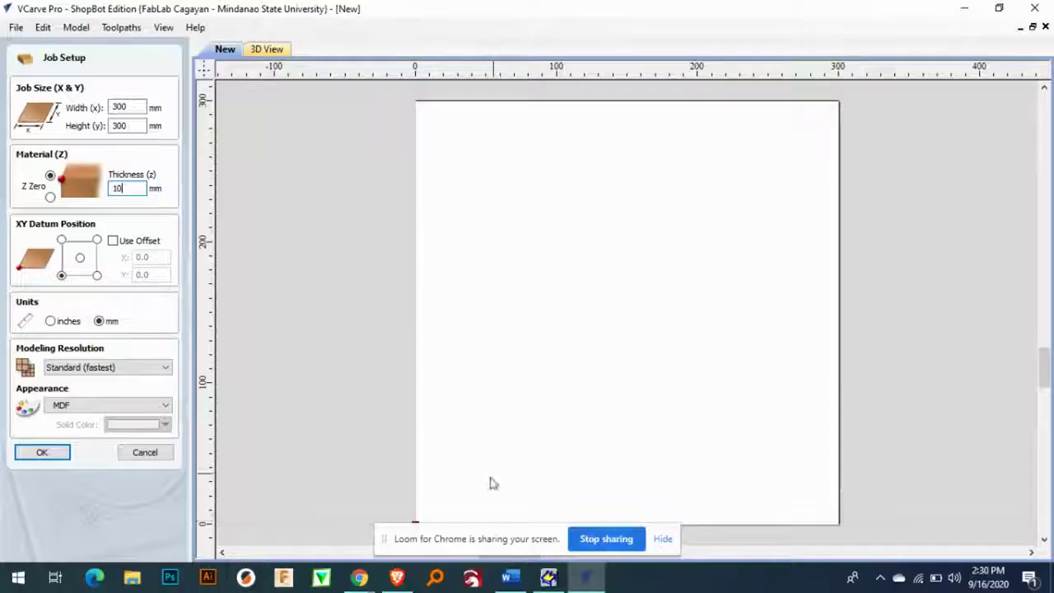
pyautogui.scroll(-10, 428, 513)
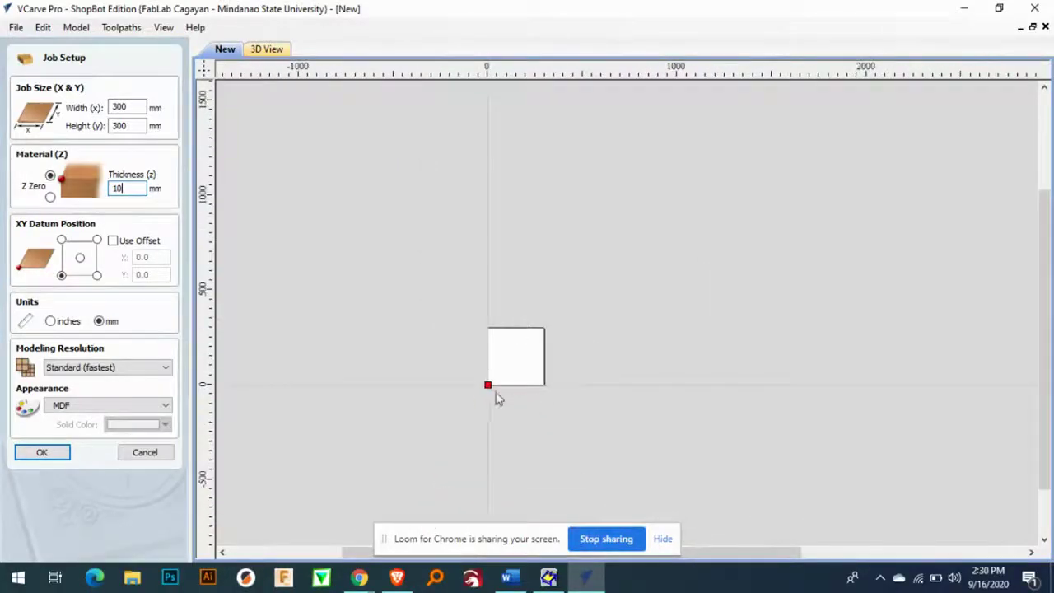
pyautogui.scroll(10, 497, 398)
pyautogui.scroll(-1, 436, 362)
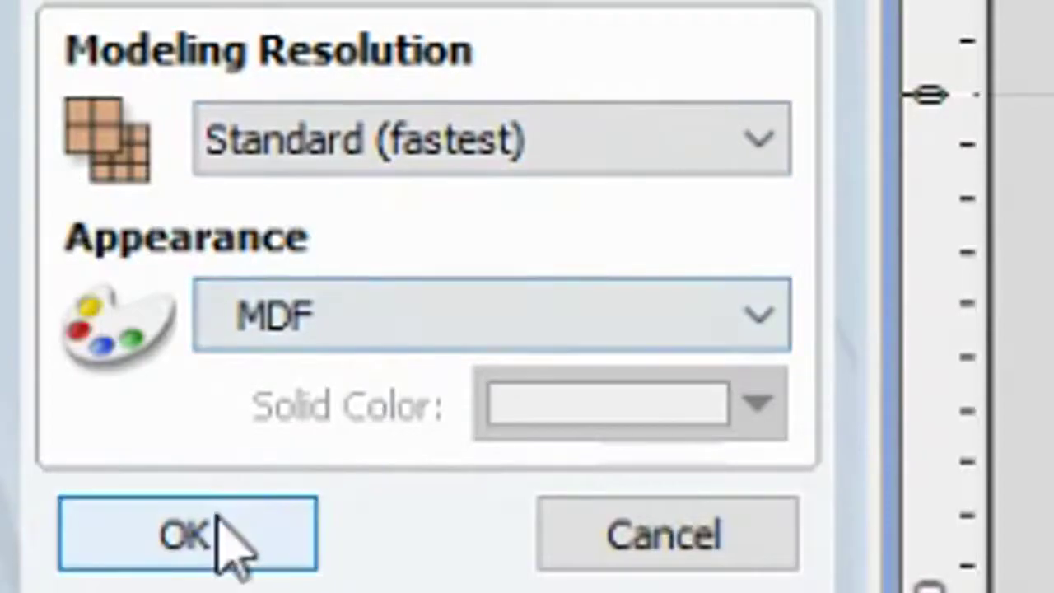
pyautogui.click(221, 535)
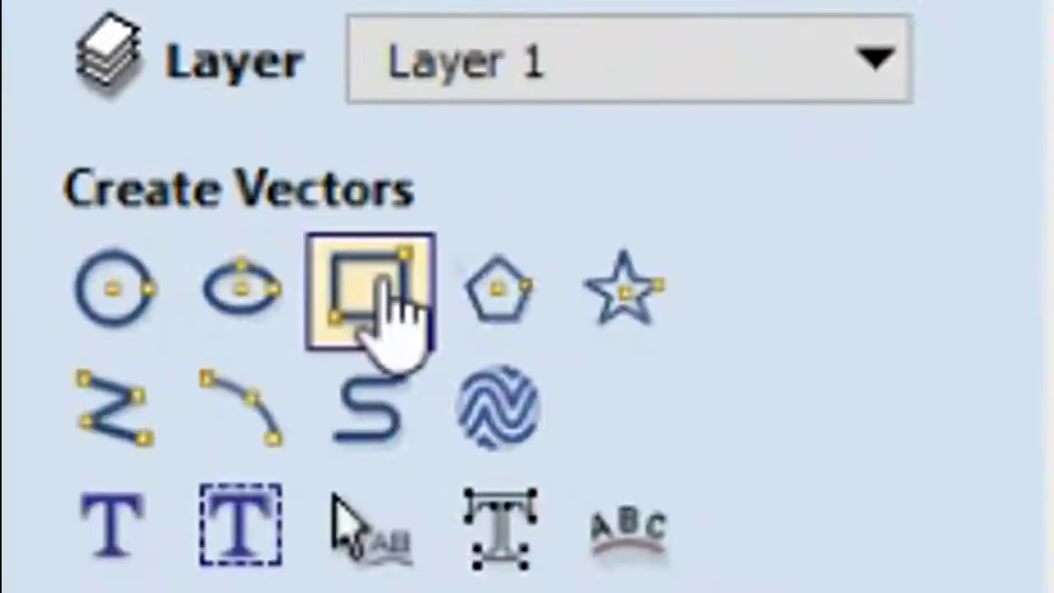
# Step: Draw a square-cornered rectangle starting near the material's lower-left corner and size it to 250 mm by 250 mm
pyautogui.click(67, 220)
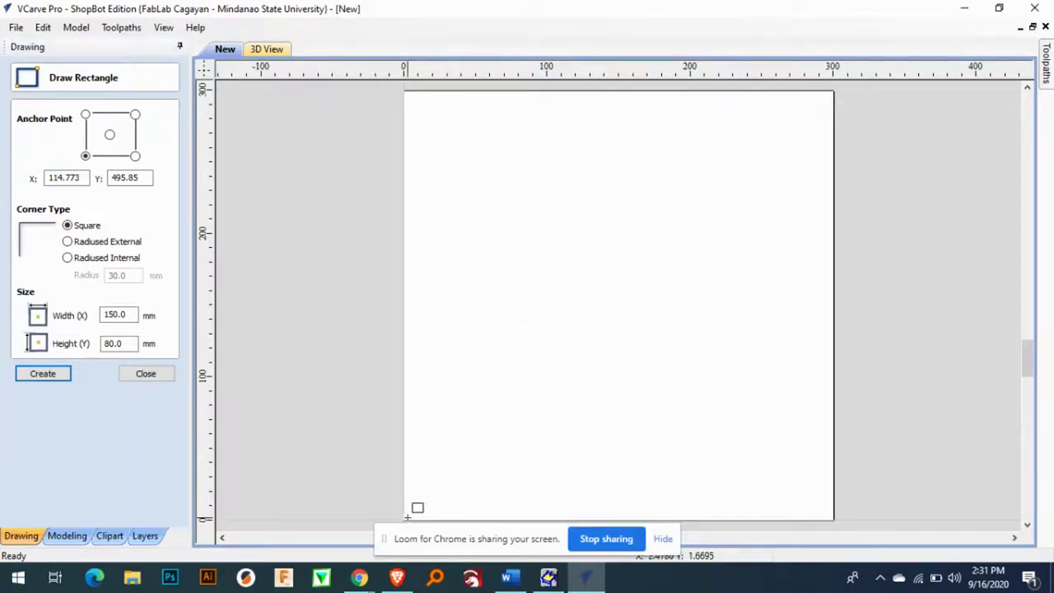
pyautogui.moveTo(407, 517); pyautogui.dragTo(824, 98)
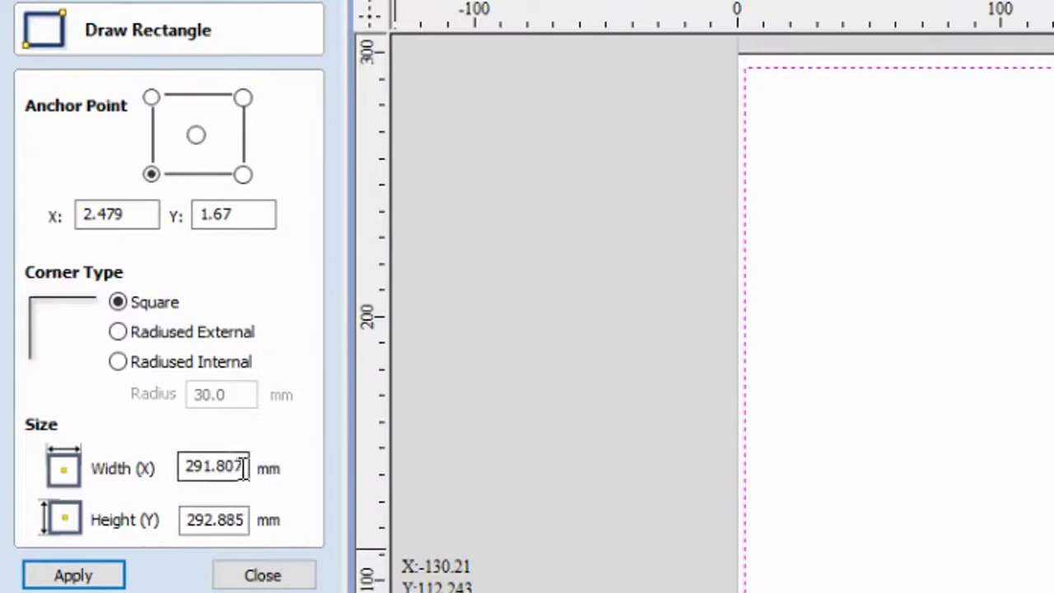
pyautogui.moveTo(134, 311); pyautogui.dragTo(123, 314)
pyautogui.moveTo(221, 466); pyautogui.dragTo(161, 465)
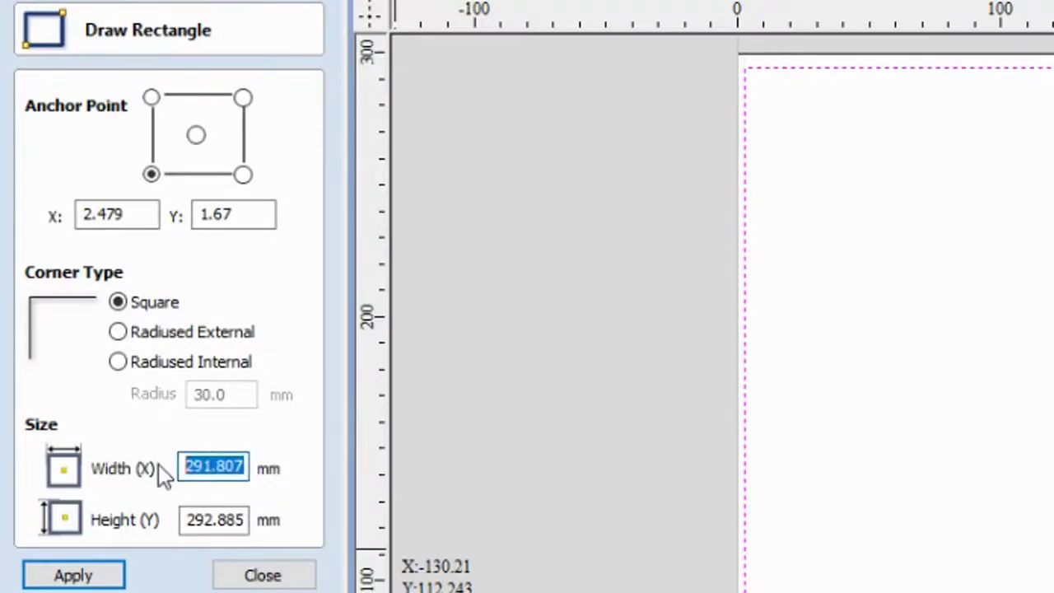
pyautogui.write('250')
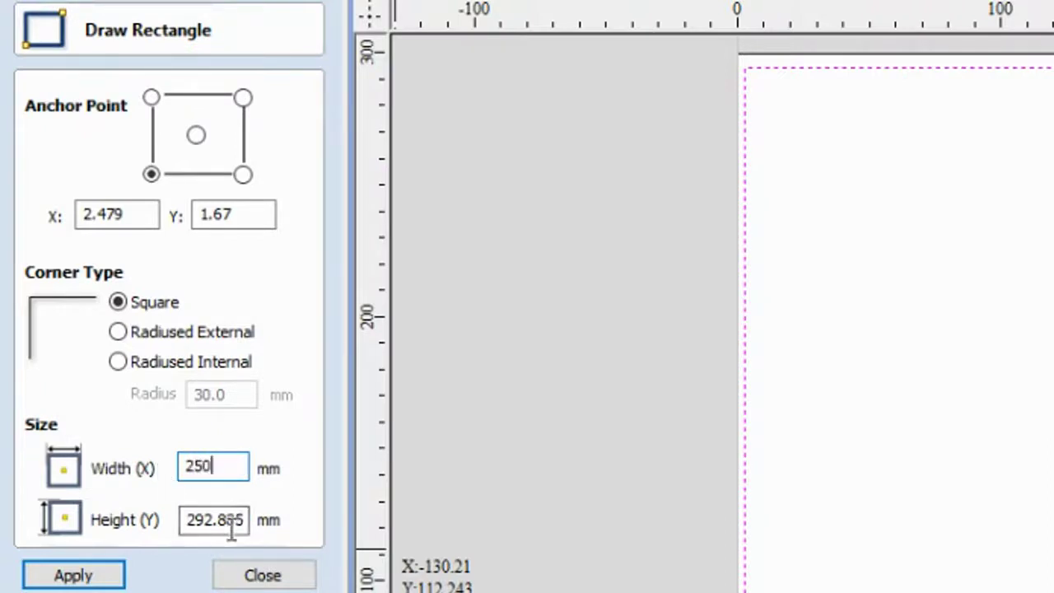
pyautogui.moveTo(189, 519); pyautogui.dragTo(294, 516)
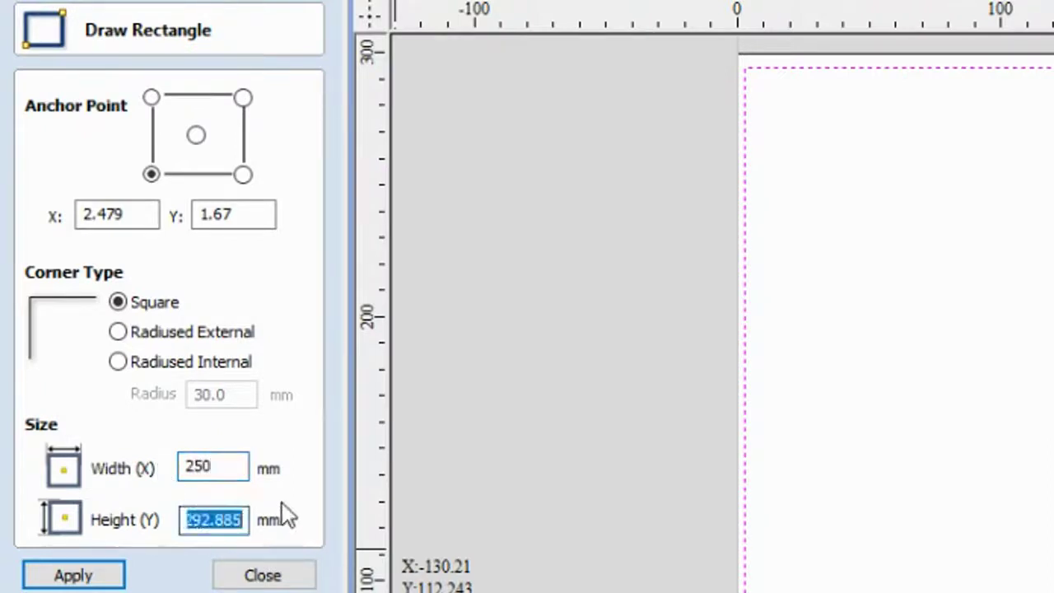
pyautogui.write('250')
pyautogui.press('Return')
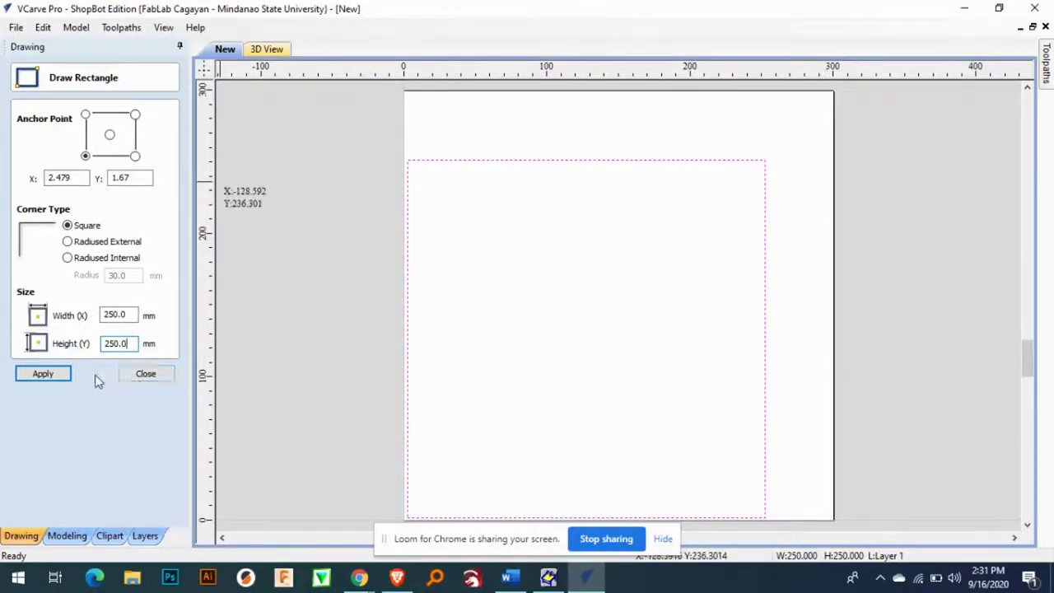
pyautogui.click(146, 377)
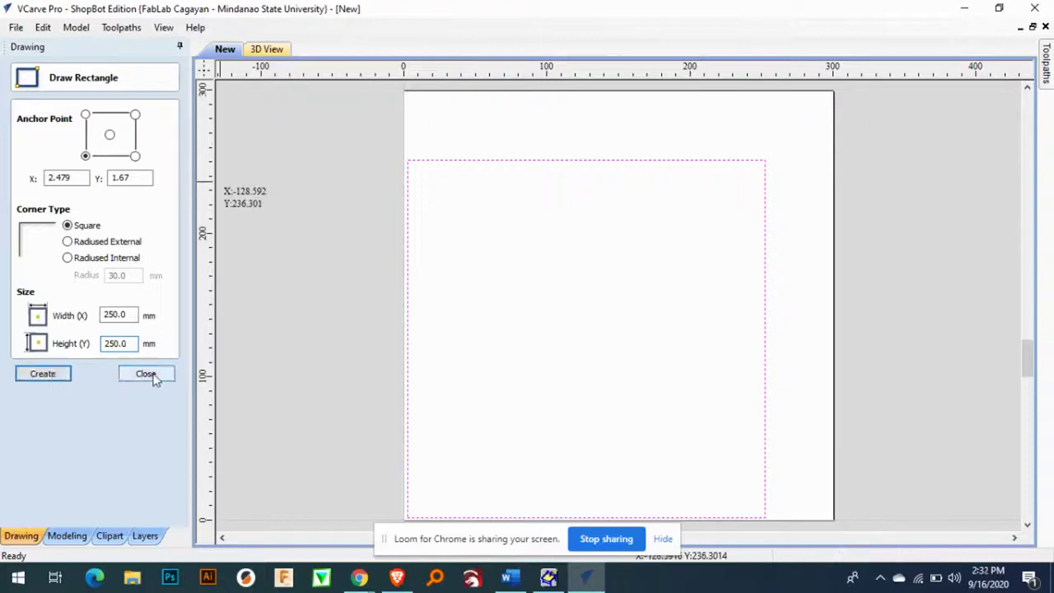
pyautogui.click(149, 375)
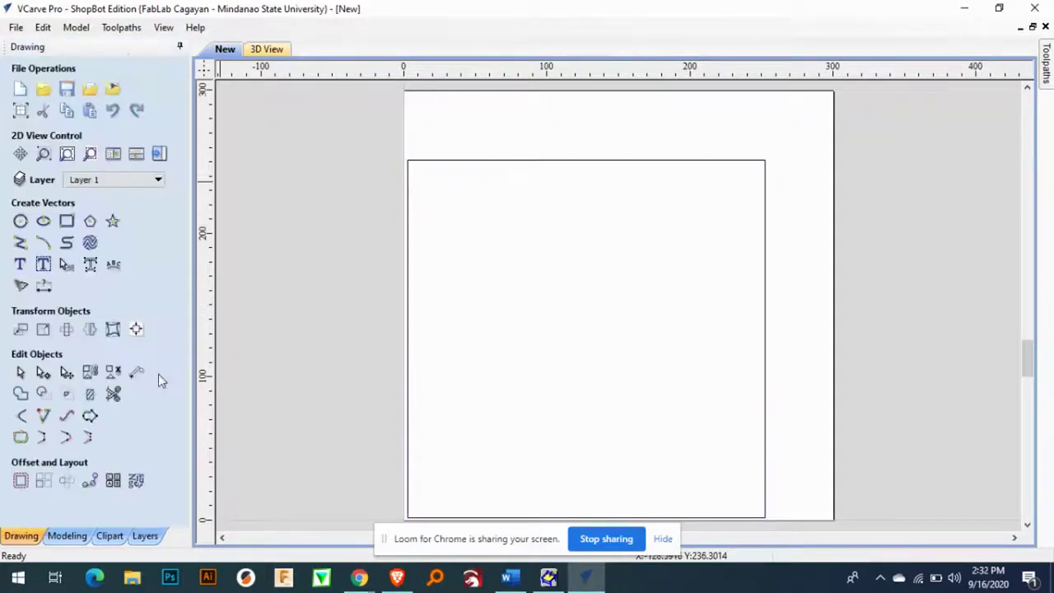
# Step: Start a 2D profile toolpath for the rectangle with a cut depth of 10 mm
pyautogui.click(689, 163)
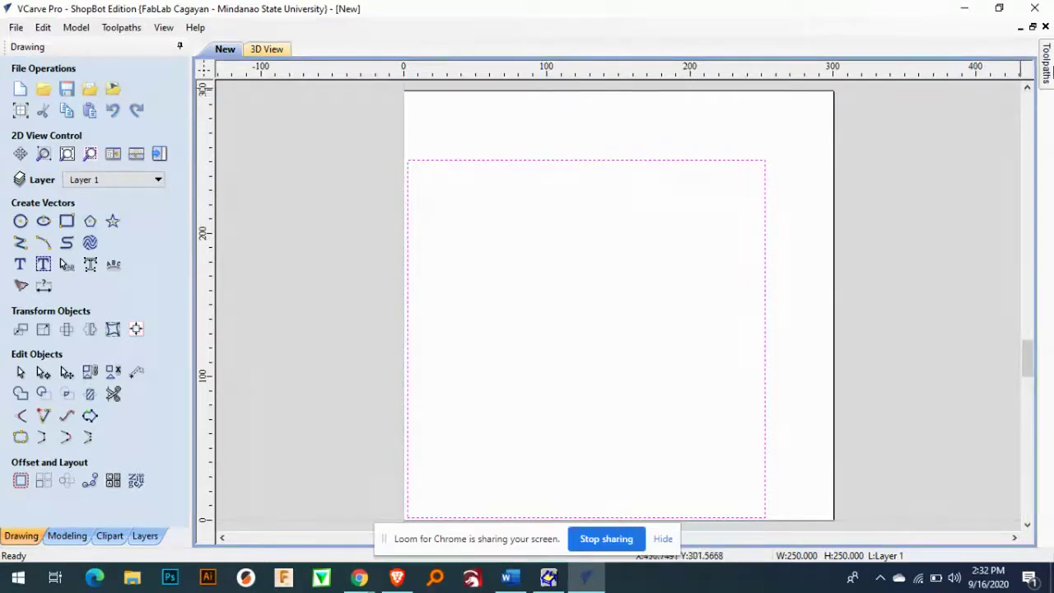
pyautogui.click(1048, 72)
pyautogui.click(1048, 72)
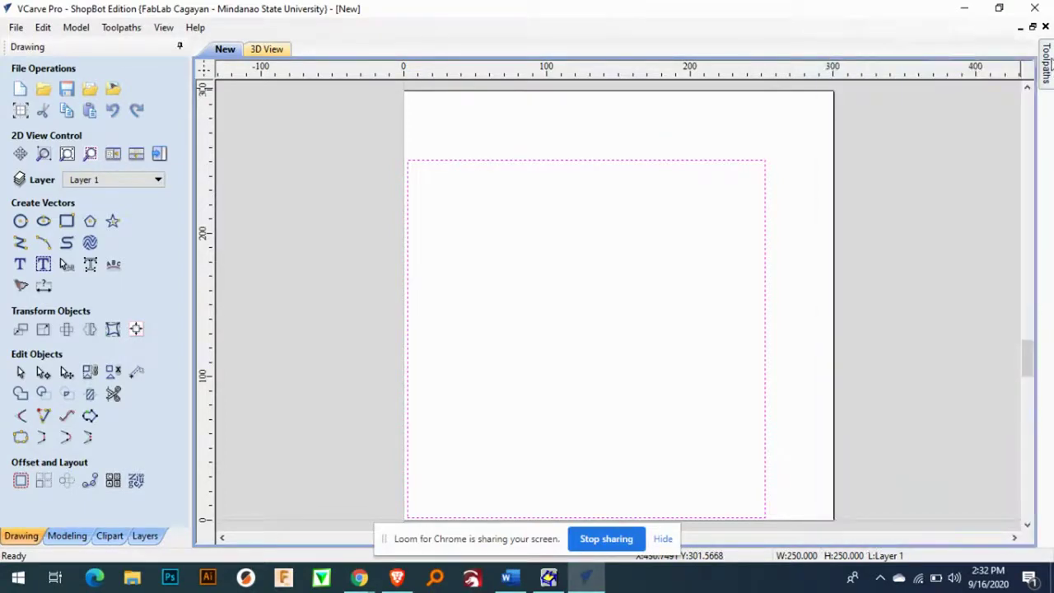
pyautogui.click(1048, 70)
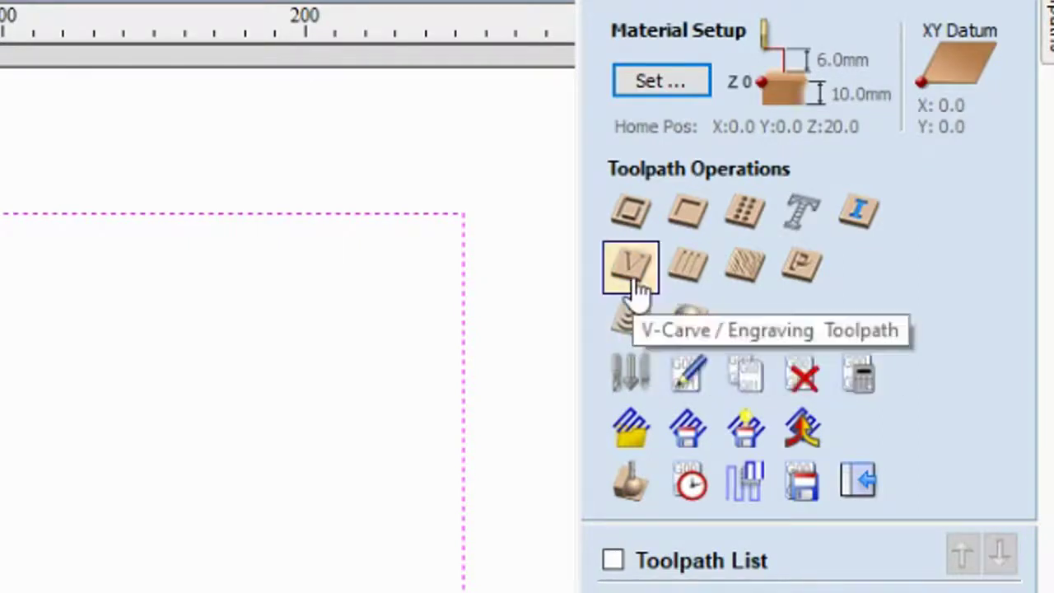
pyautogui.click(631, 213)
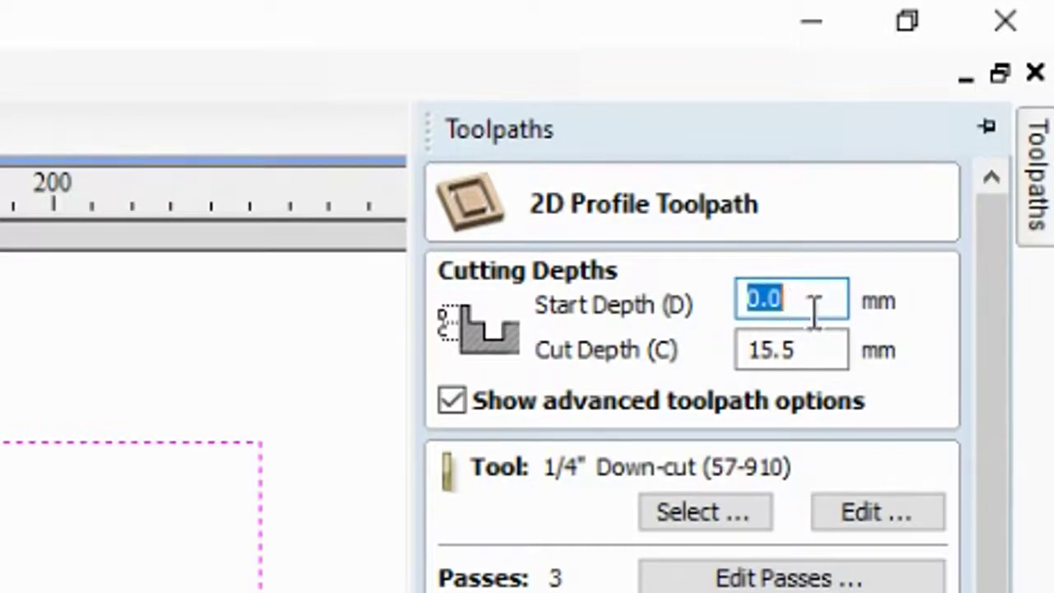
pyautogui.moveTo(828, 353); pyautogui.dragTo(713, 356)
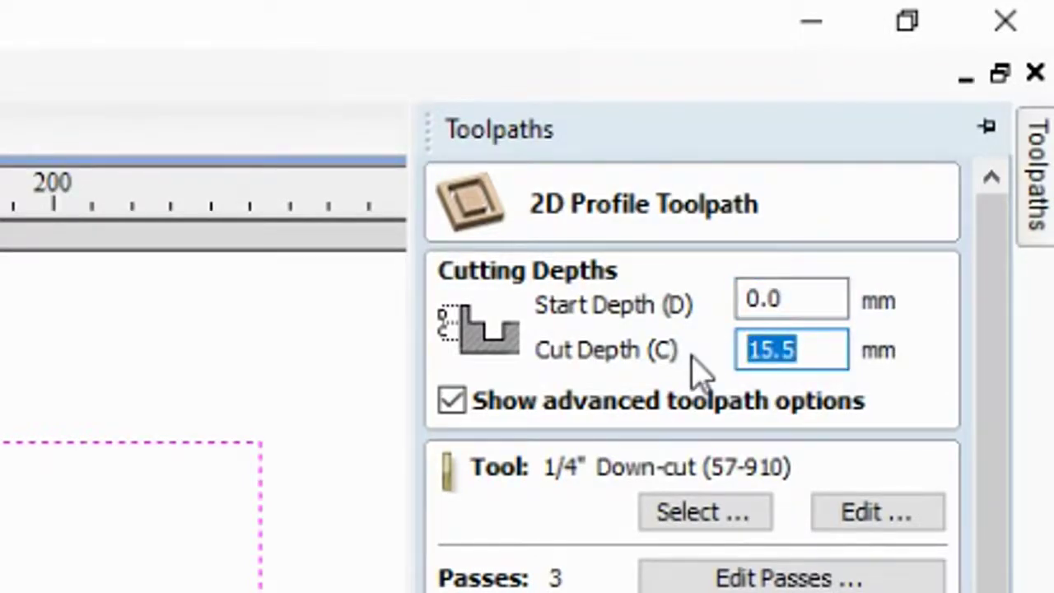
pyautogui.write('10')
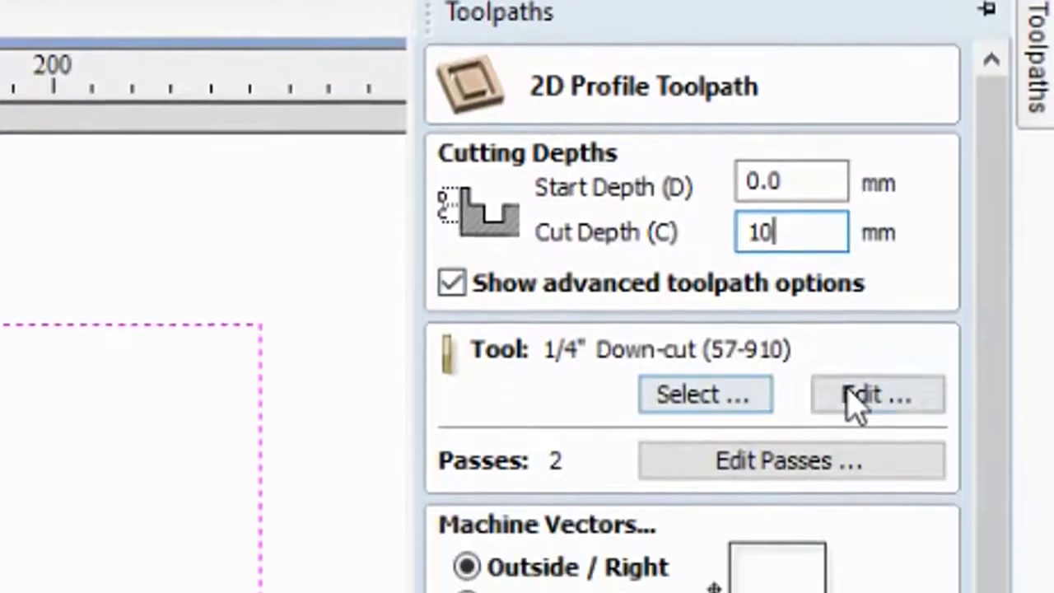
# Step: Review the 1/4" Down-cut tool's settings, accept them, and divide the profile cut into 5 passes
pyautogui.click(856, 397)
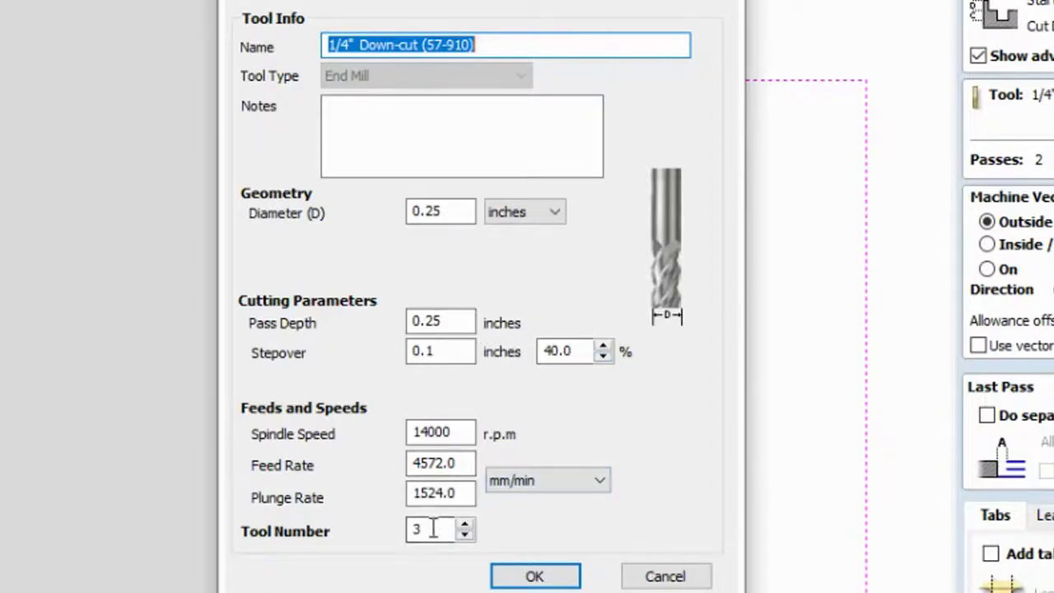
pyautogui.click(536, 575)
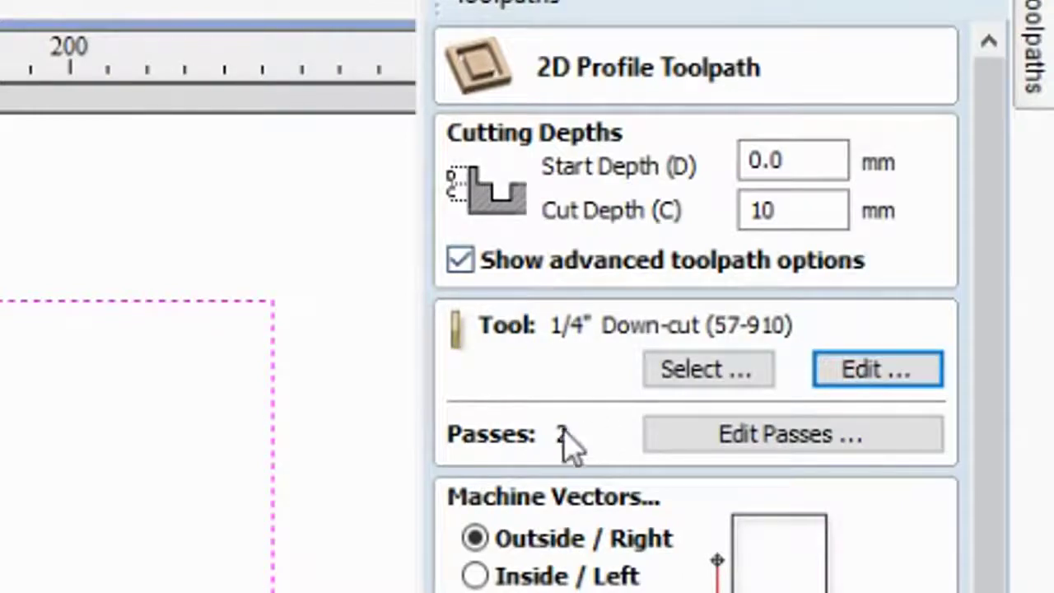
pyautogui.click(726, 457)
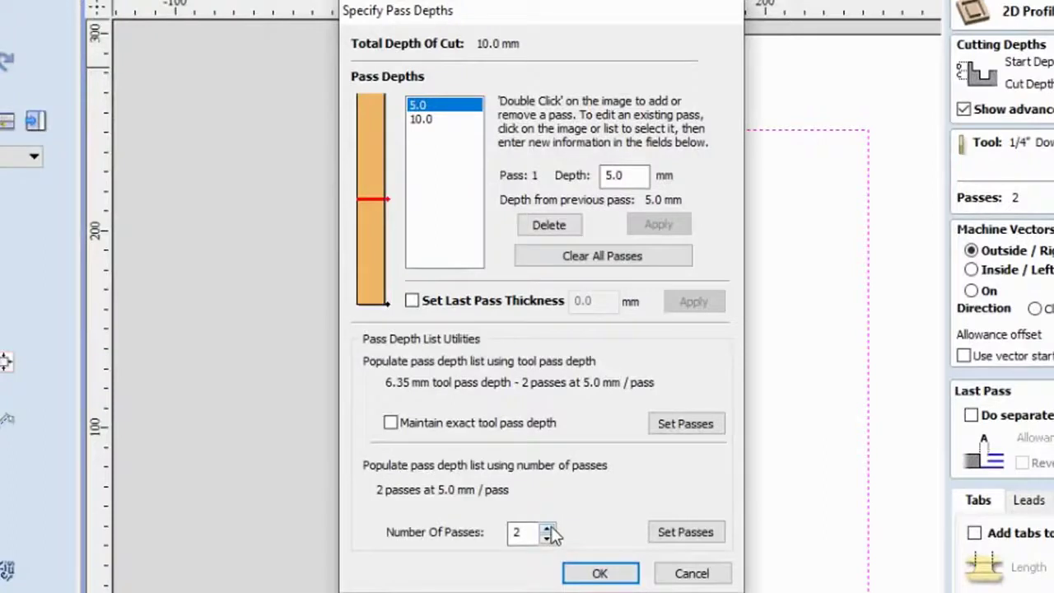
pyautogui.click(546, 528)
pyautogui.click(546, 527)
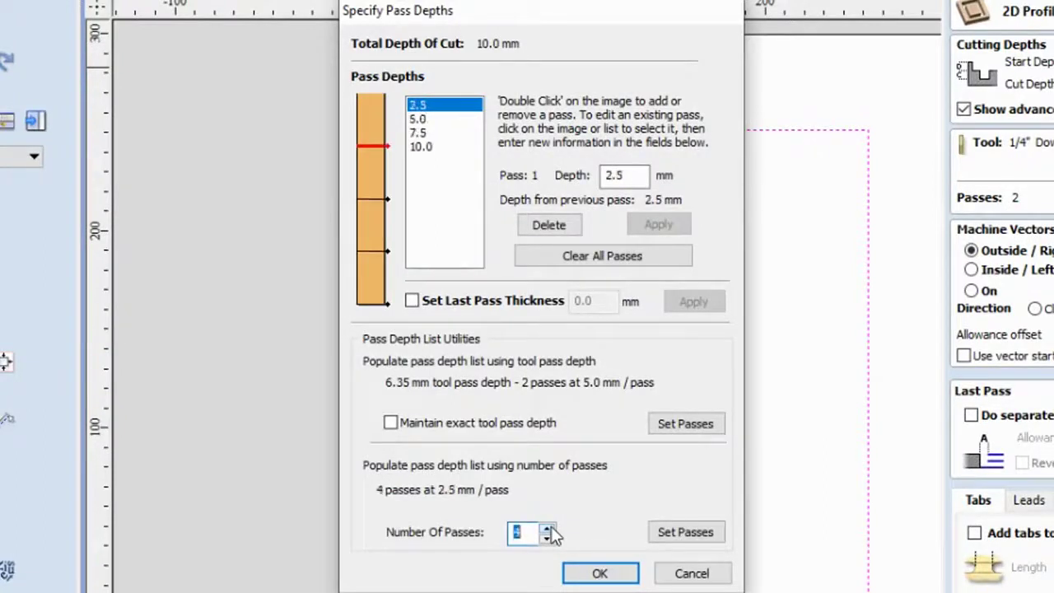
pyautogui.click(547, 527)
pyautogui.click(546, 528)
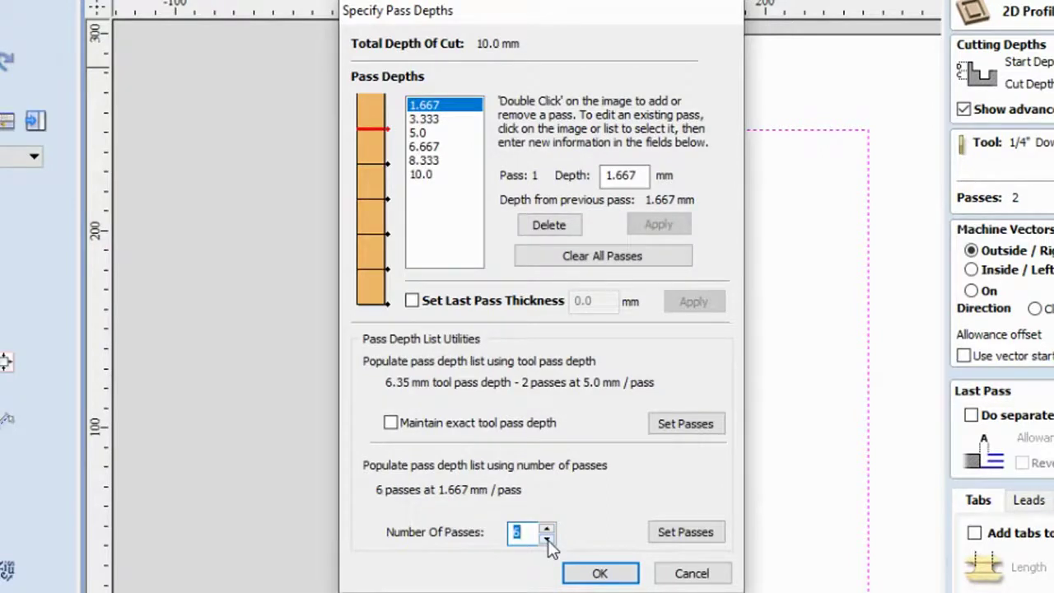
pyautogui.click(547, 536)
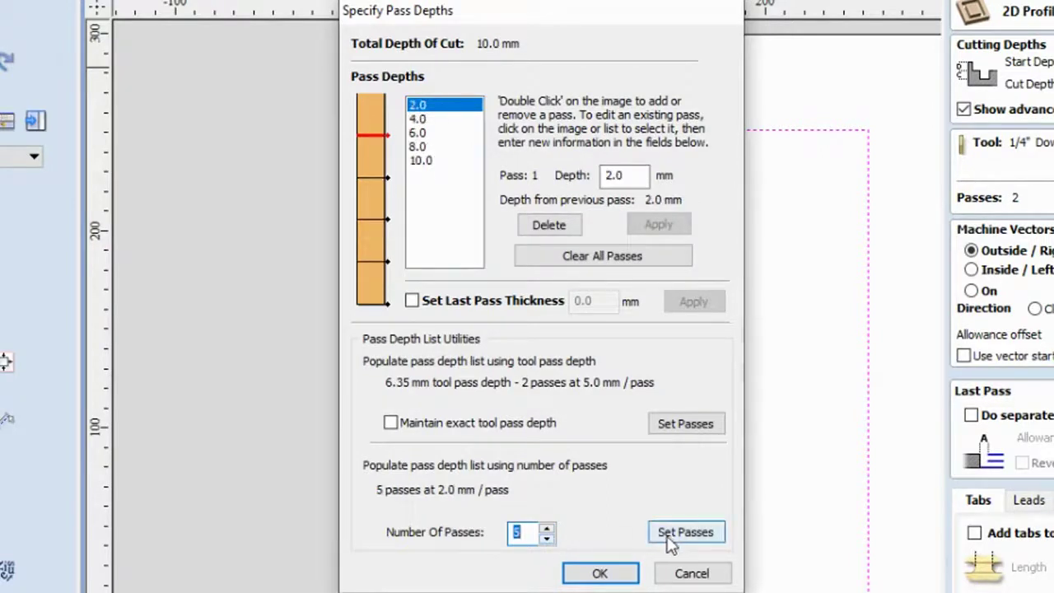
pyautogui.click(623, 576)
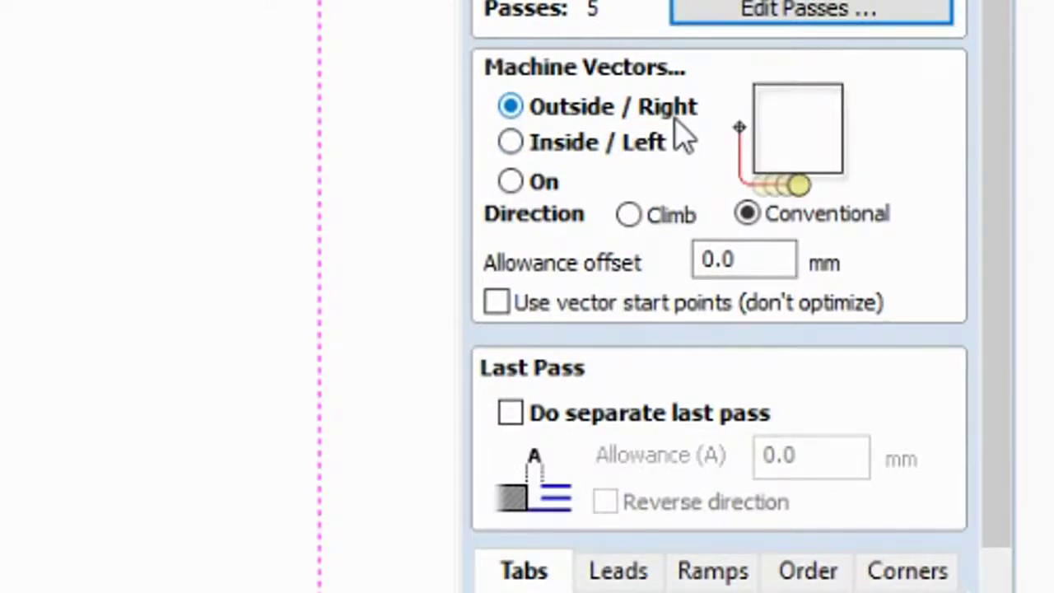
# Step: Set the profile to machine on the outside of the vector and calculate the toolpath as Profile 1
pyautogui.click(519, 146)
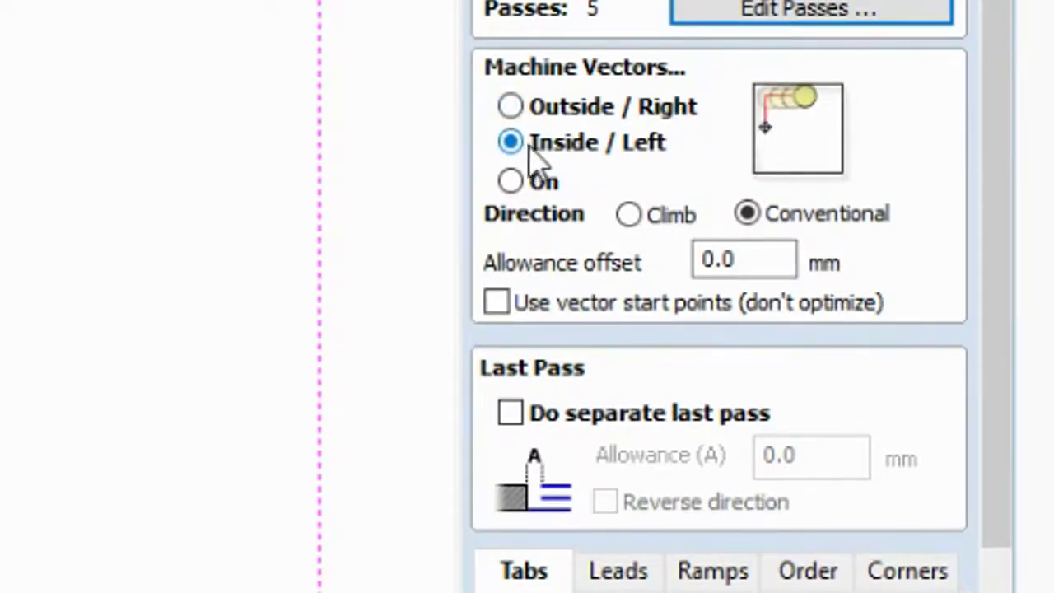
pyautogui.click(510, 181)
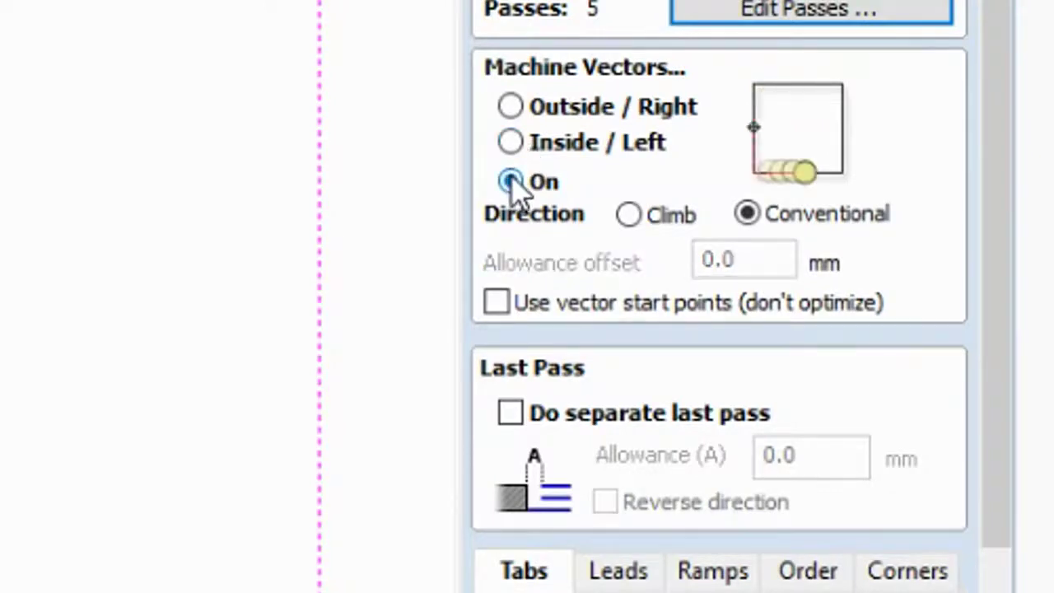
pyautogui.click(511, 108)
pyautogui.scroll(-3, 631, 294)
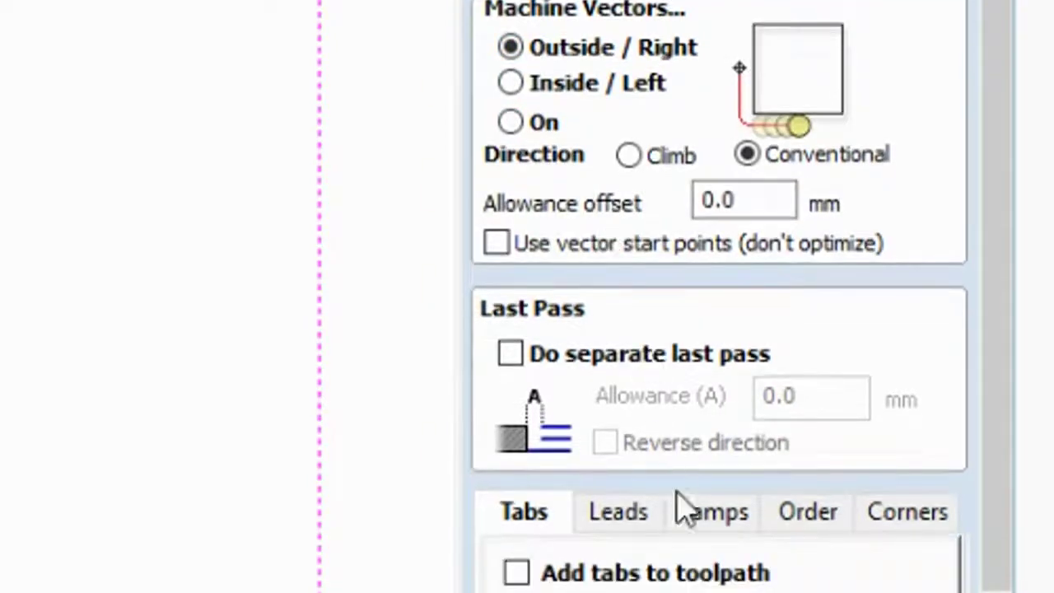
pyautogui.scroll(-1, 646, 329)
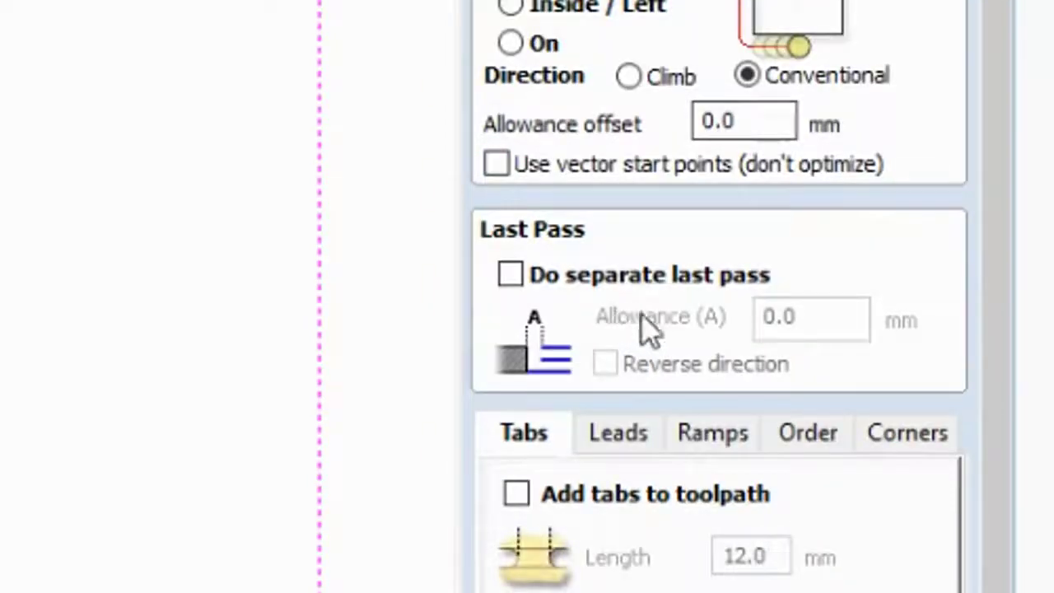
pyautogui.scroll(-1, 646, 330)
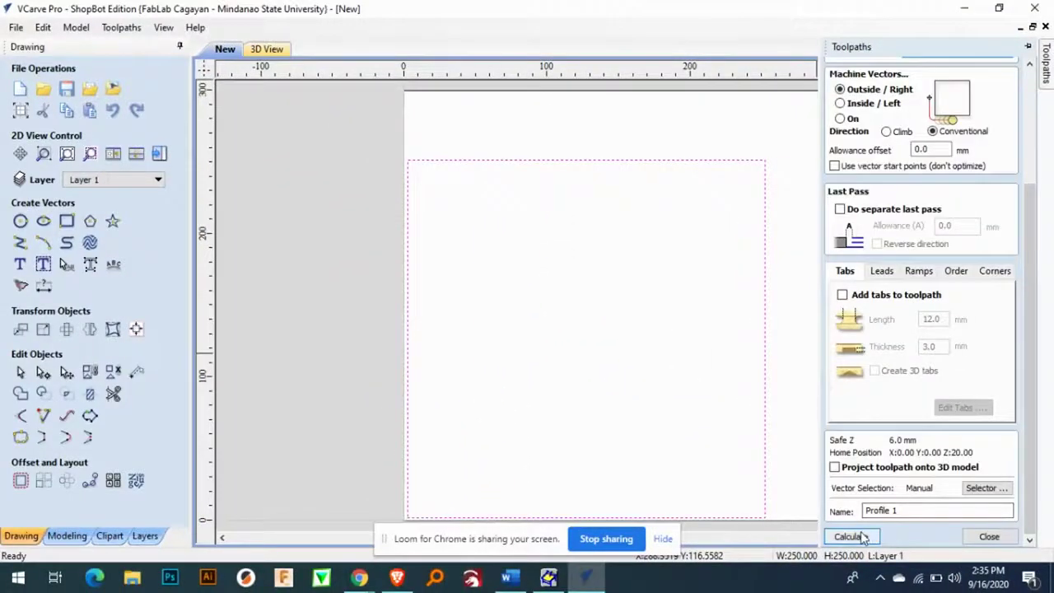
pyautogui.click(861, 537)
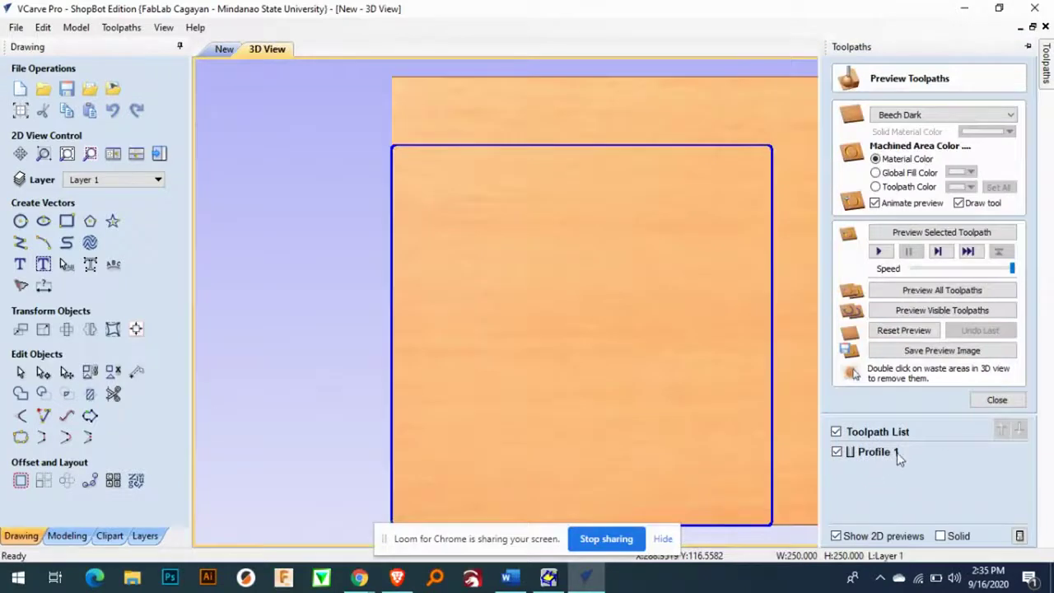
# Step: Simulate all toolpaths on the 3D material, starting at about half speed and raising the preview to full speed
pyautogui.moveTo(893, 461)
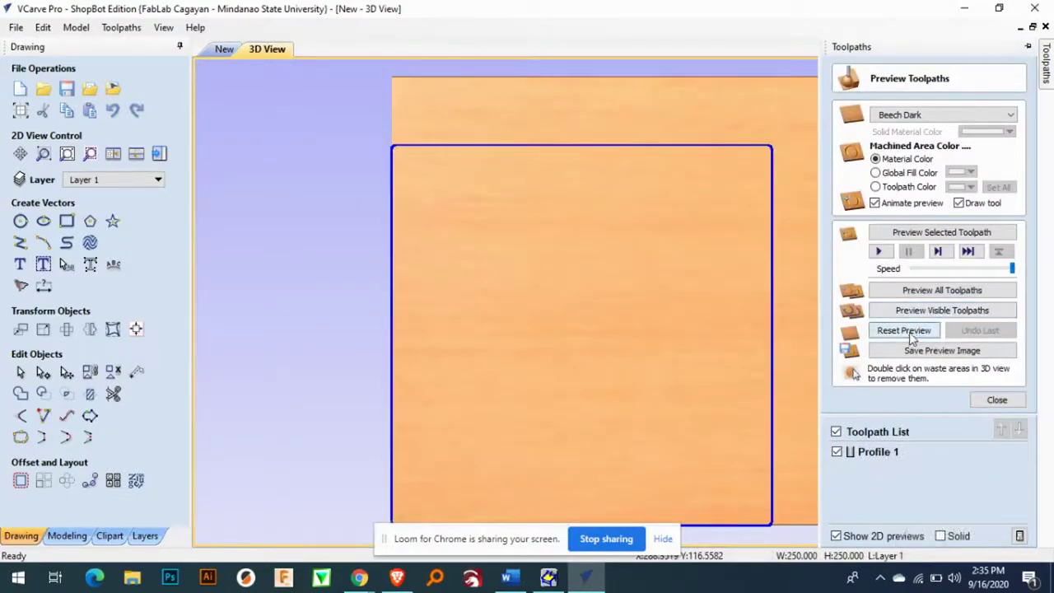
pyautogui.moveTo(971, 275); pyautogui.dragTo(957, 279)
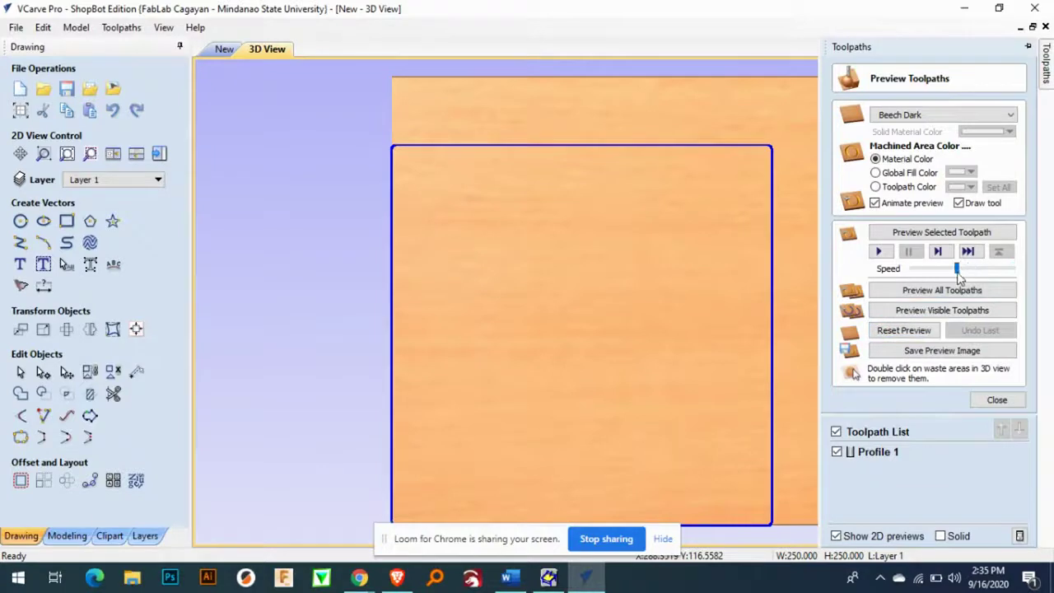
pyautogui.moveTo(626, 376); pyautogui.dragTo(590, 321, button='middle')
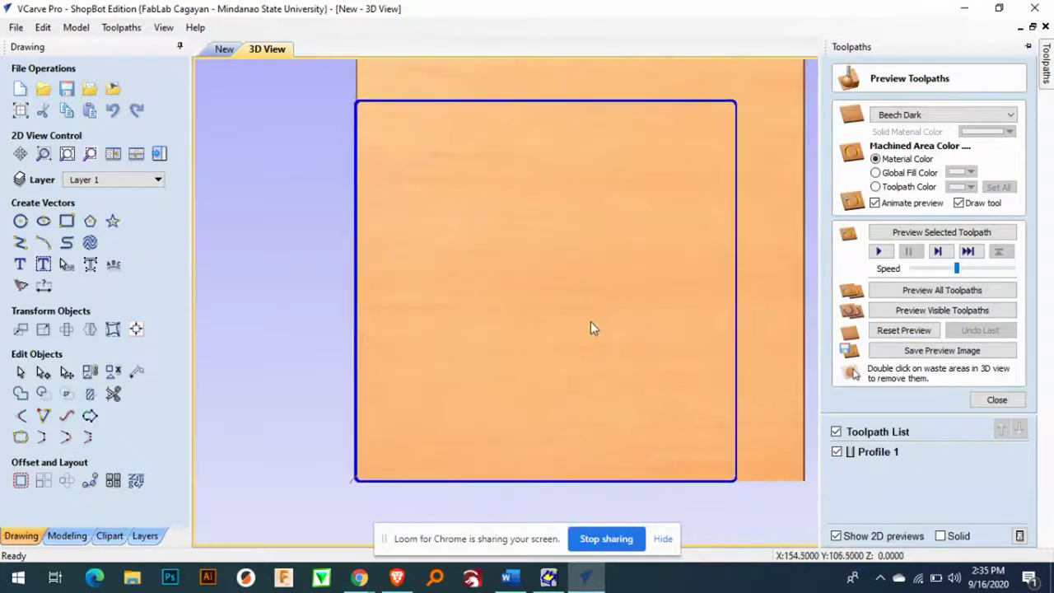
pyautogui.scroll(2, 603, 336)
pyautogui.scroll(1, 606, 332)
pyautogui.scroll(-3, 624, 362)
pyautogui.moveTo(624, 362); pyautogui.dragTo(581, 345)
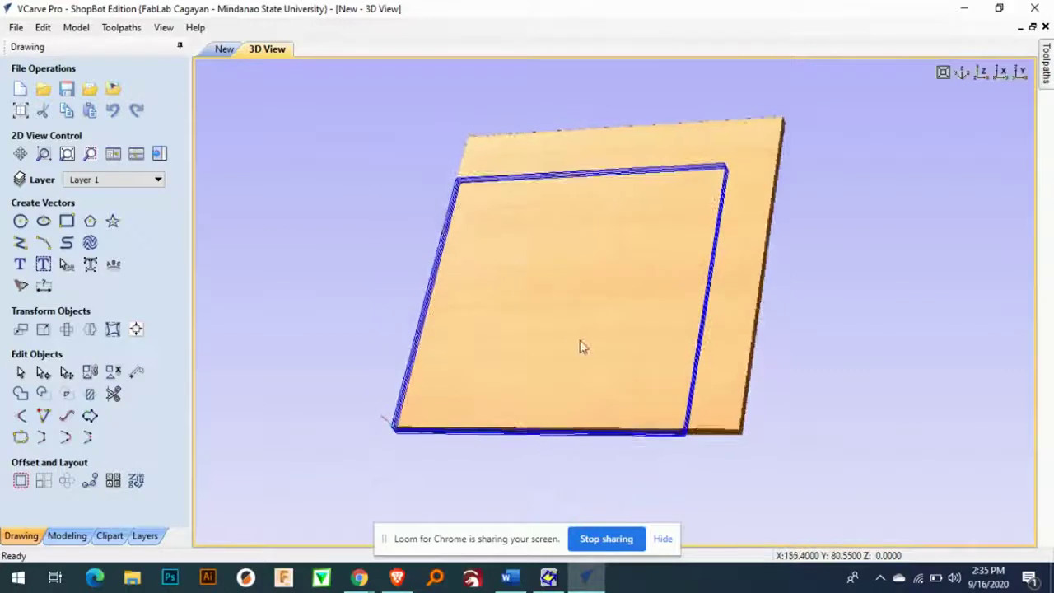
pyautogui.moveTo(1047, 58)
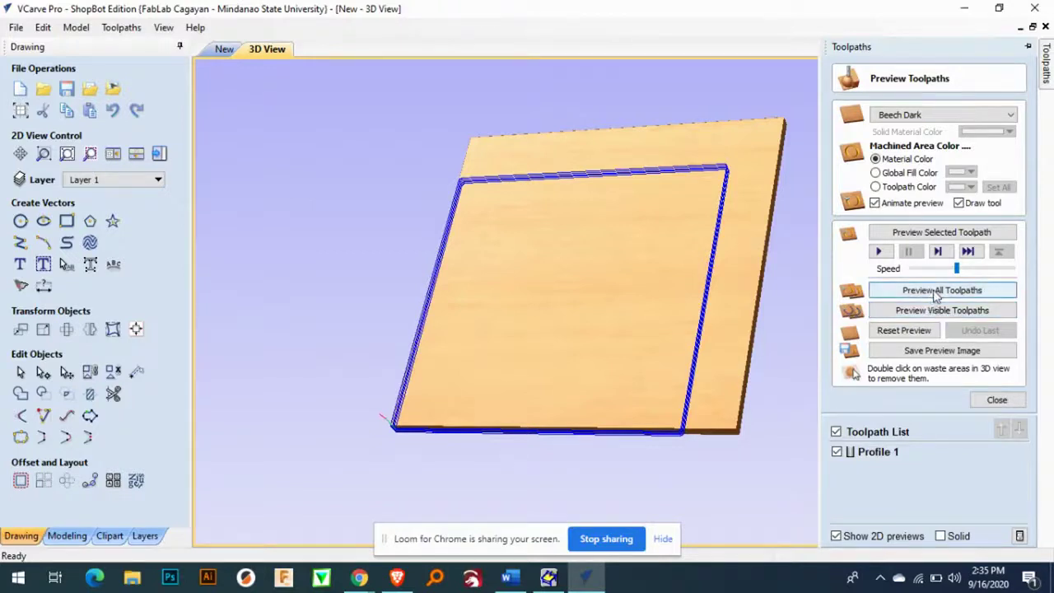
pyautogui.click(930, 290)
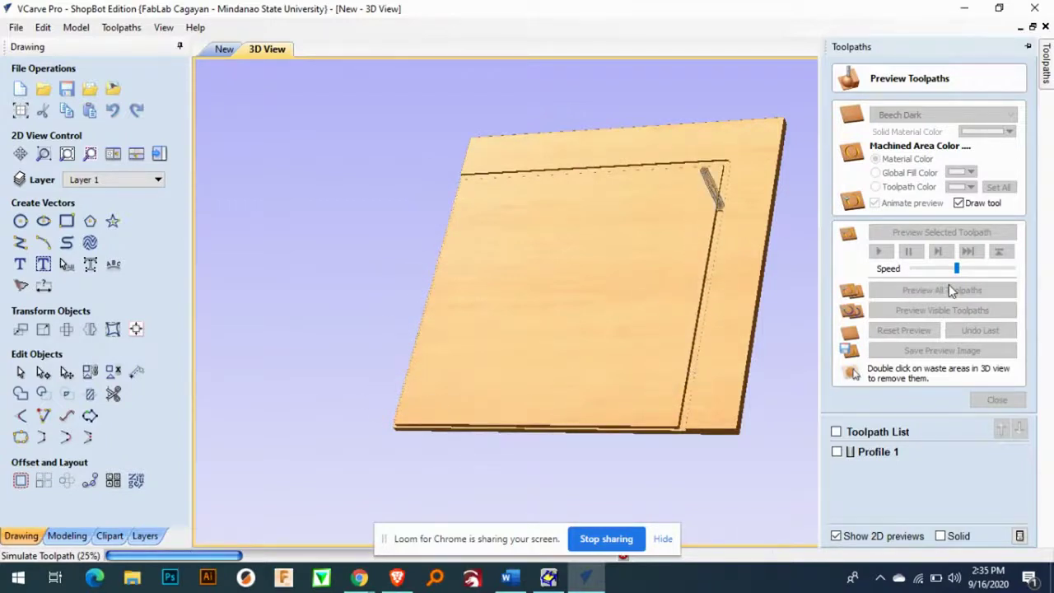
pyautogui.moveTo(967, 276); pyautogui.dragTo(1014, 274)
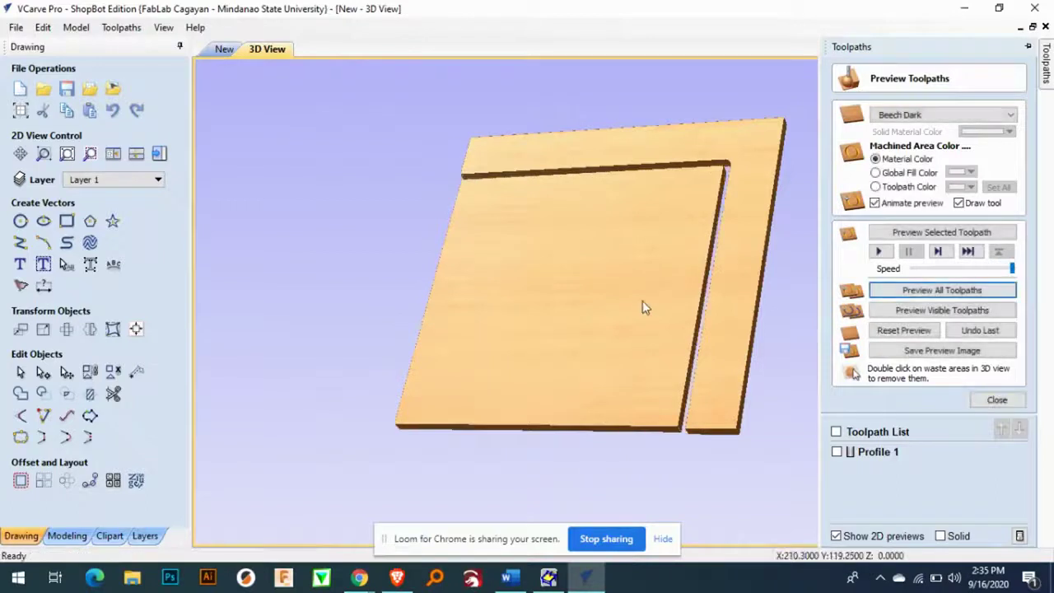
# Step: Inspect the simulated cut from above, close the toolpath preview and return to the 2D drawing
pyautogui.moveTo(567, 329); pyautogui.dragTo(610, 302)
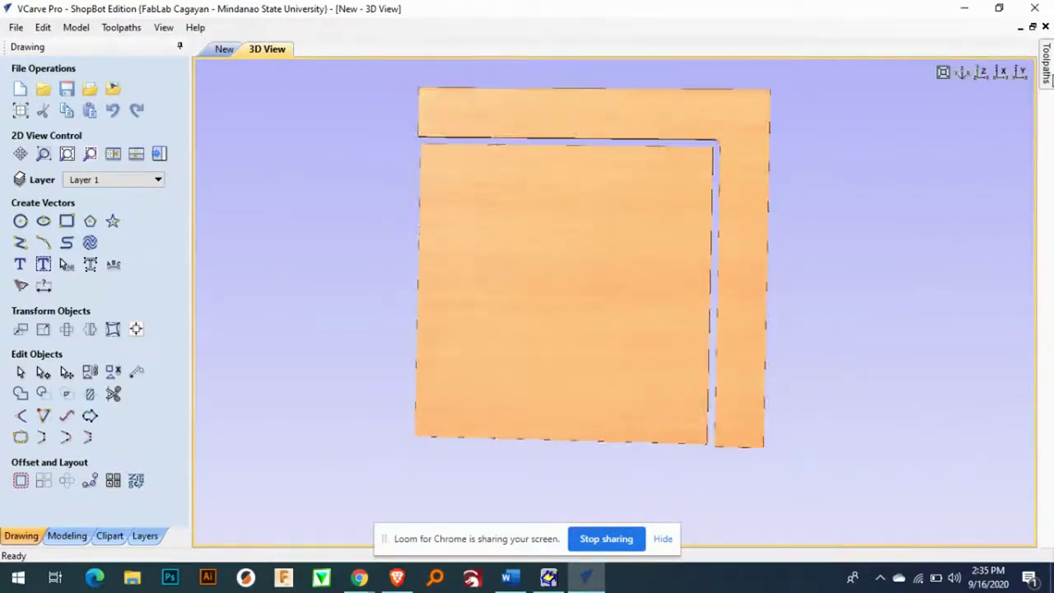
pyautogui.moveTo(1048, 64)
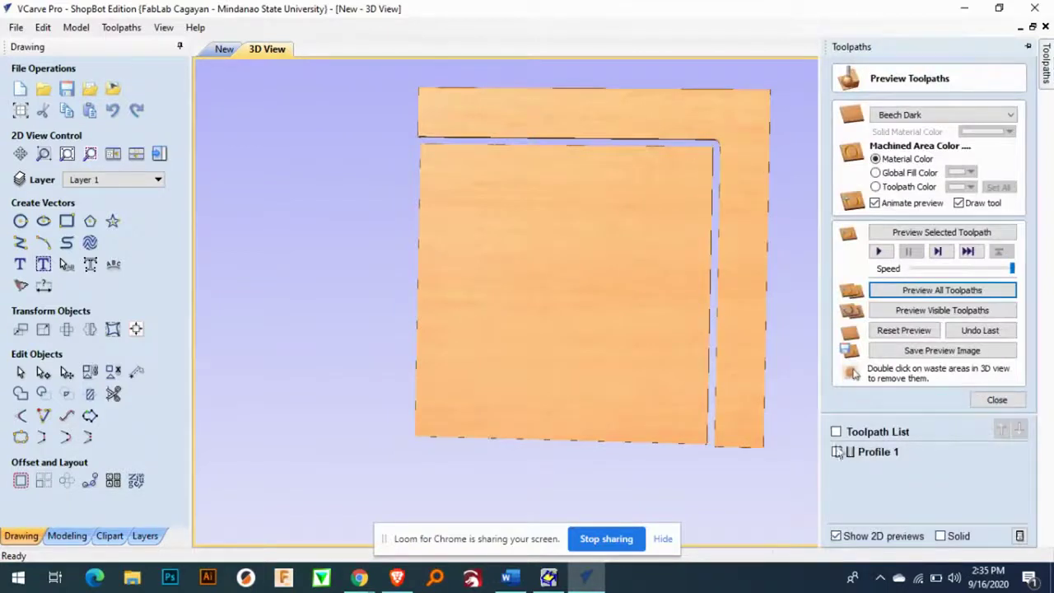
pyautogui.click(998, 400)
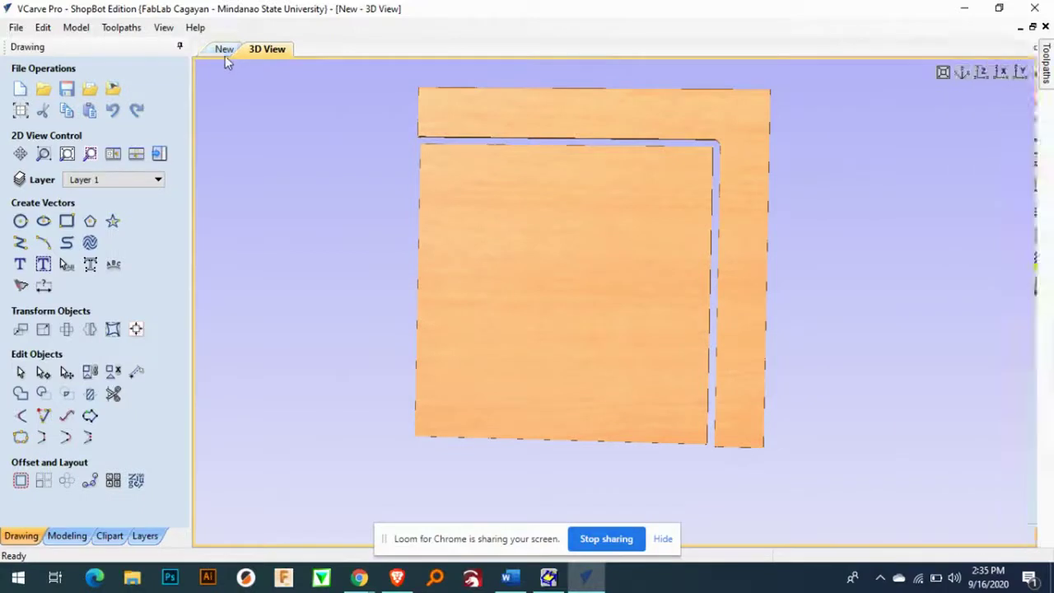
pyautogui.click(224, 51)
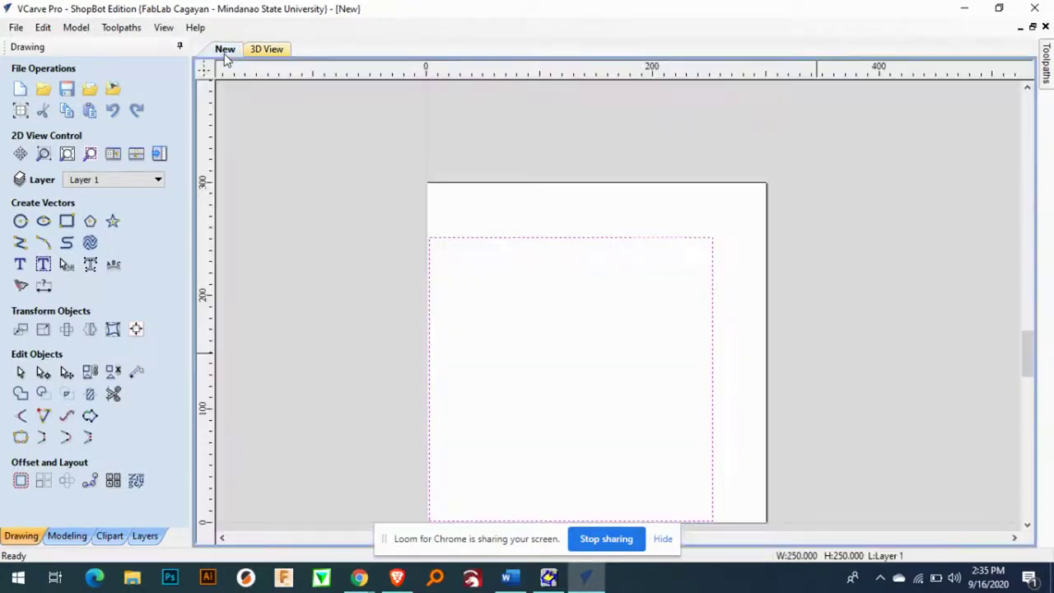
pyautogui.scroll(-2, 638, 338)
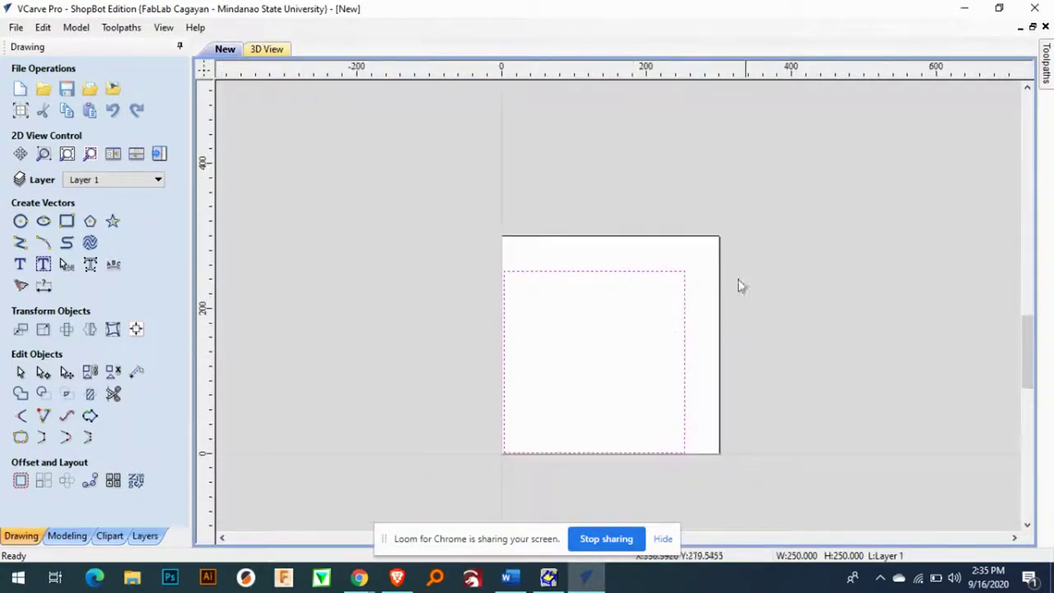
pyautogui.click(1047, 73)
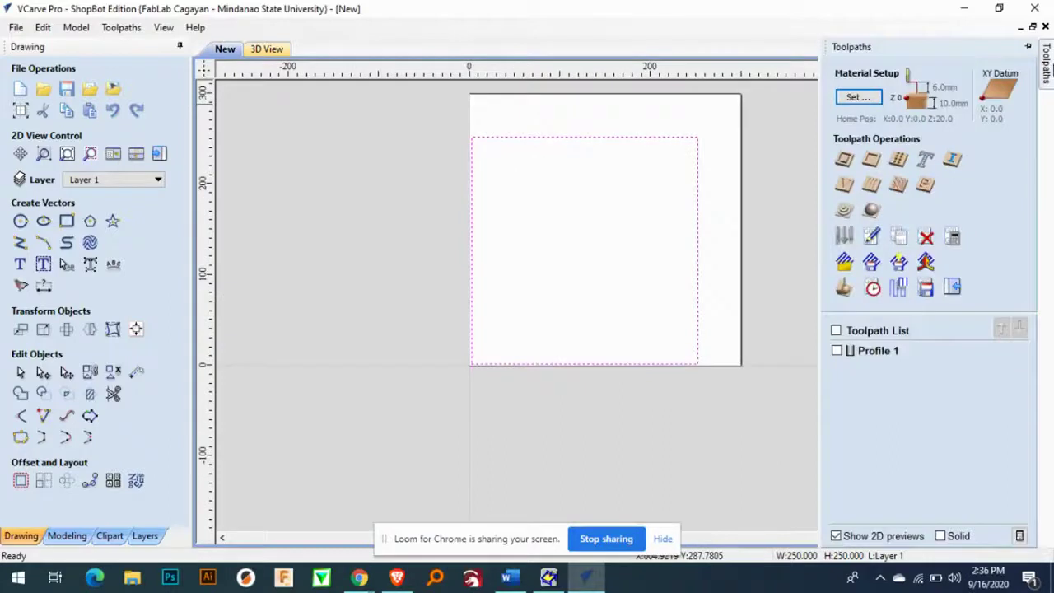
pyautogui.click(1047, 73)
pyautogui.click(1047, 72)
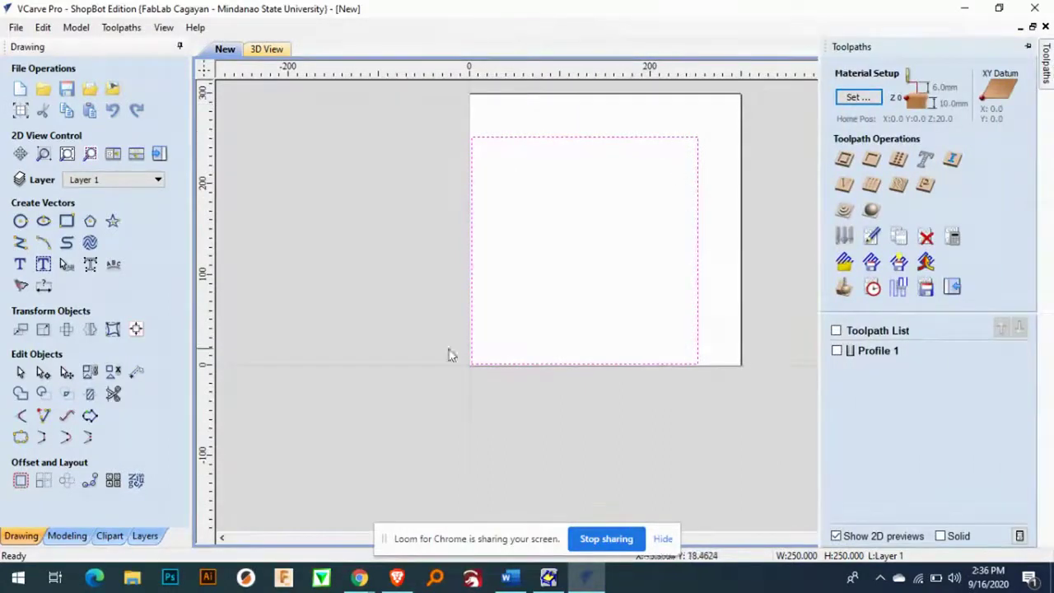
# Step: Draw a square-cornered rectangle about 151 mm by 52 mm inside the 250 mm square and finish the rectangle command
pyautogui.click(66, 222)
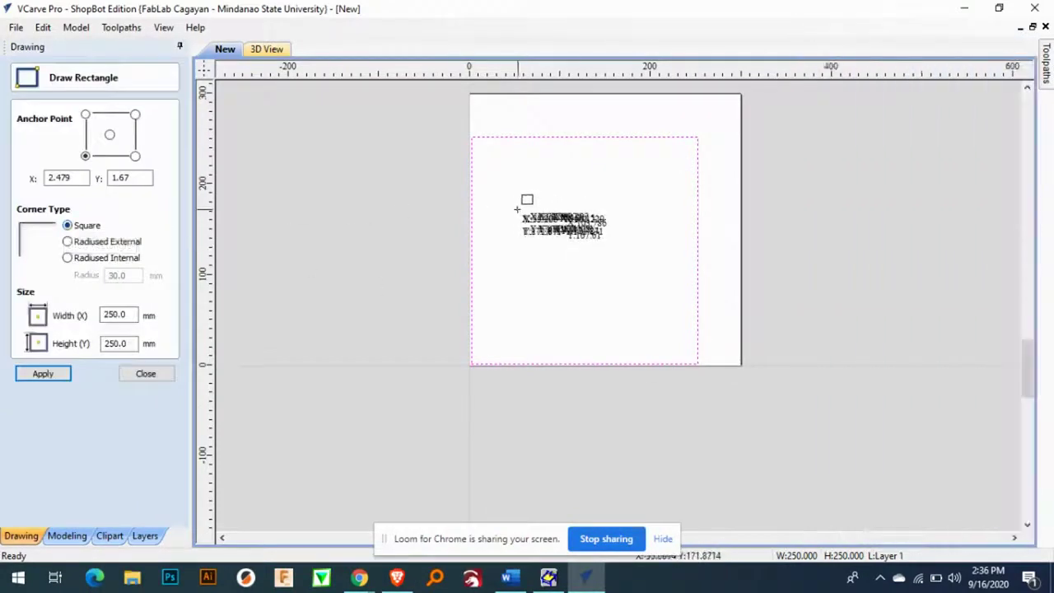
pyautogui.moveTo(518, 224)
pyautogui.mouseDown()
pyautogui.moveTo(560, 213)
pyautogui.moveTo(654, 256)
pyautogui.mouseUp()
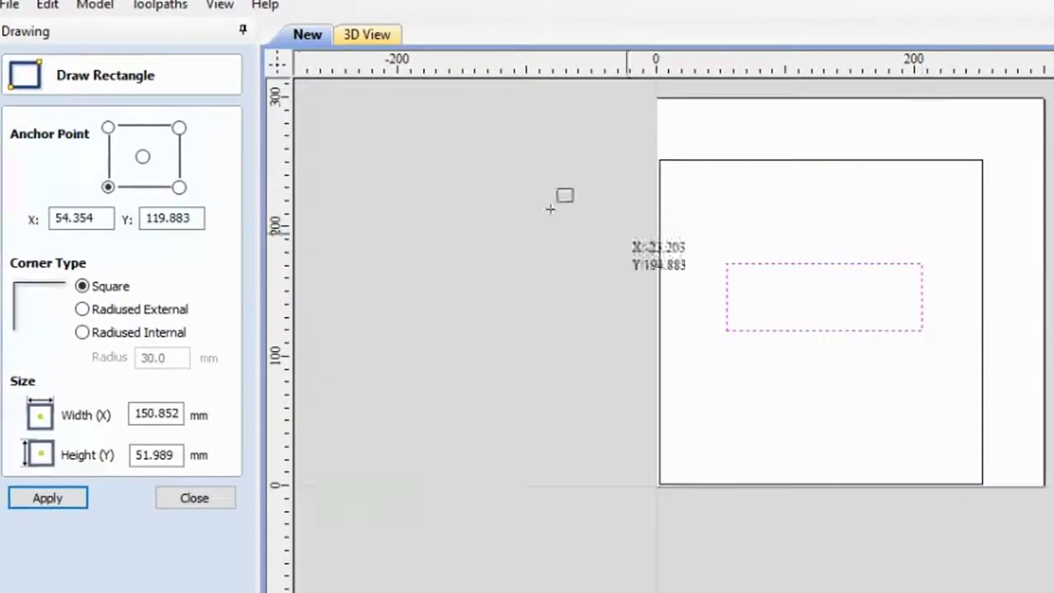
pyautogui.click(71, 503)
pyautogui.click(200, 505)
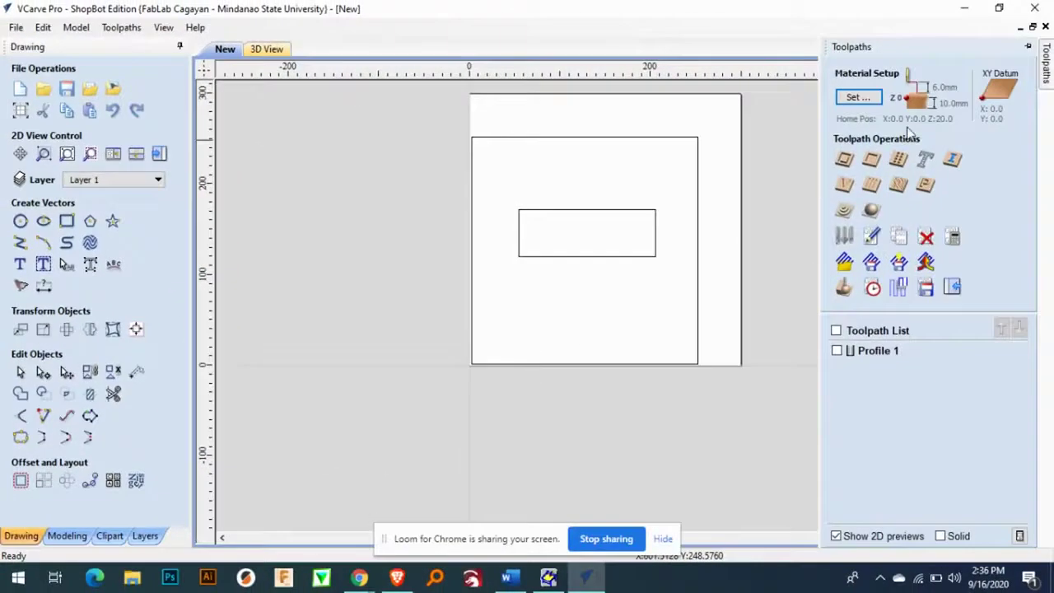
# Step: Start a pocket toolpath for the inner rectangle with a cut depth of 3 mm
pyautogui.click(584, 216)
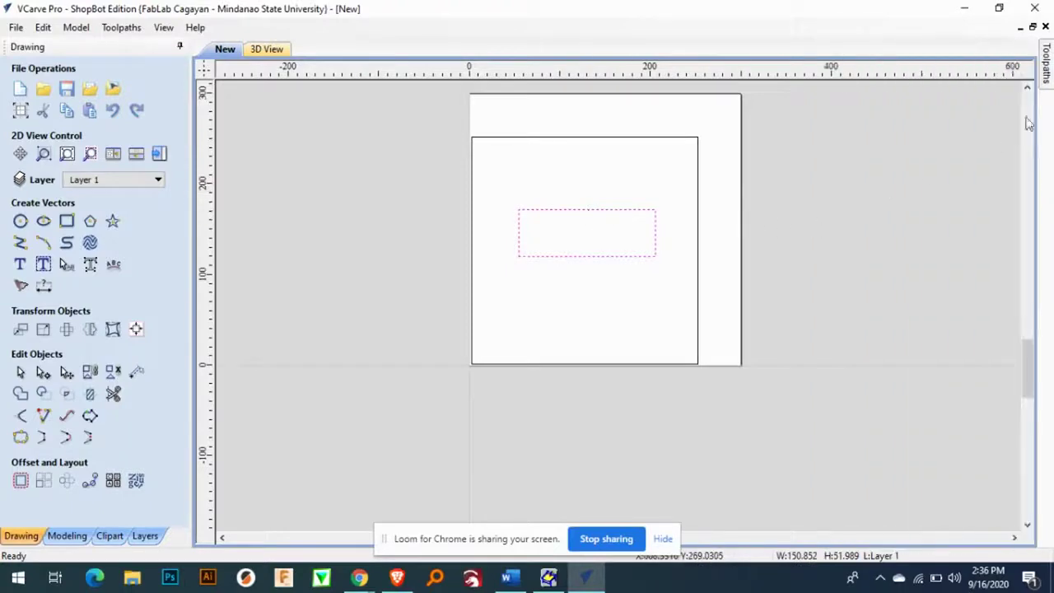
pyautogui.moveTo(1047, 76)
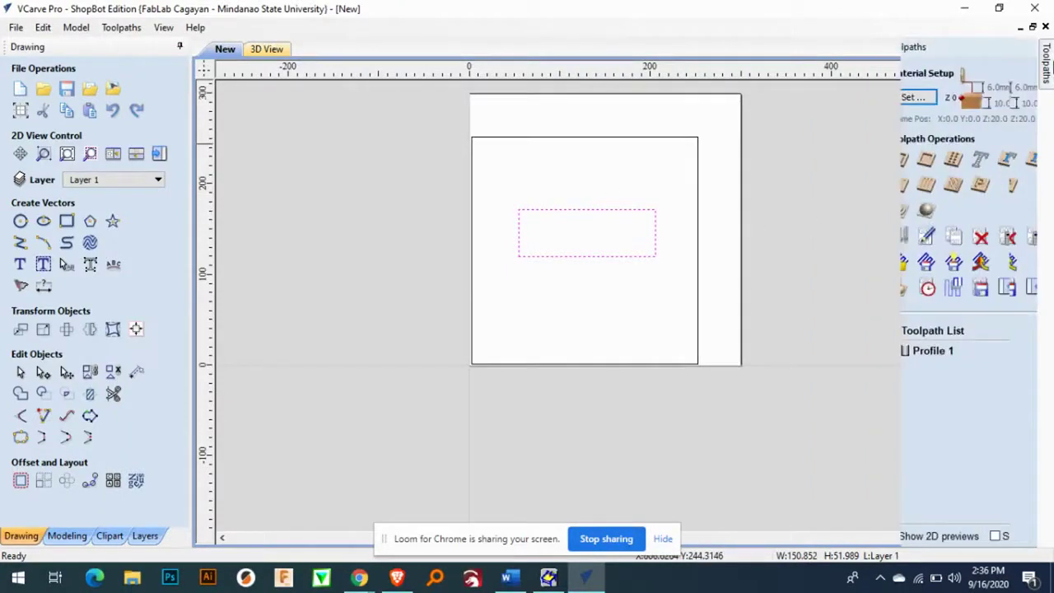
pyautogui.click(871, 161)
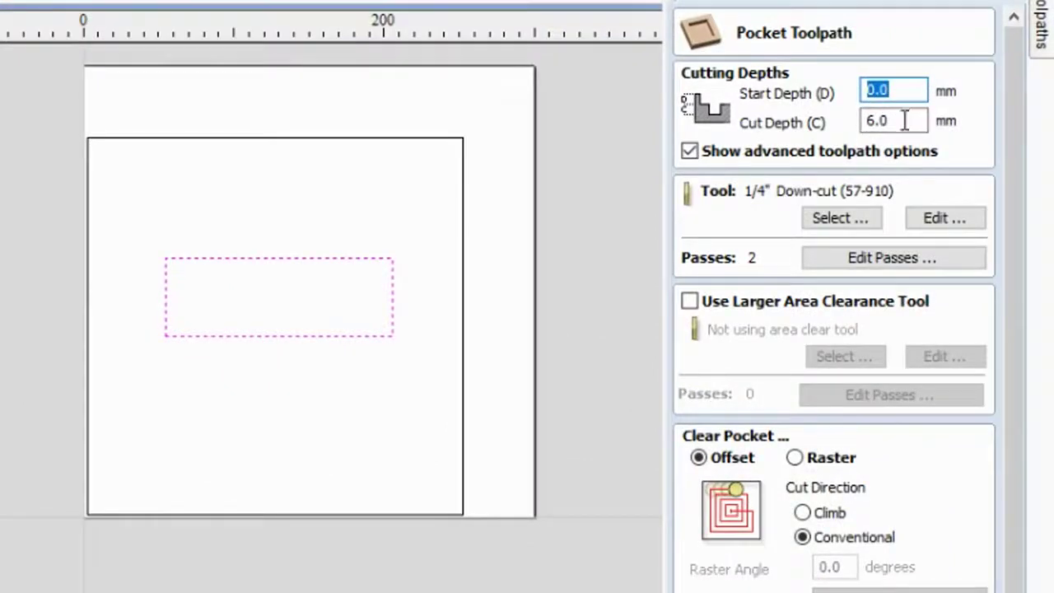
pyautogui.click(874, 123)
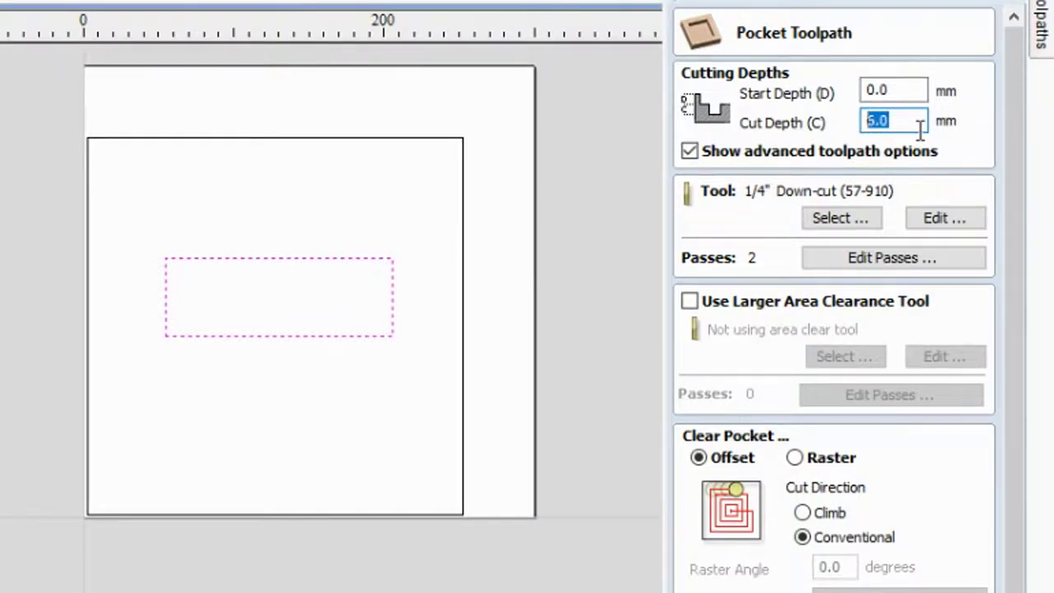
pyautogui.write('5')
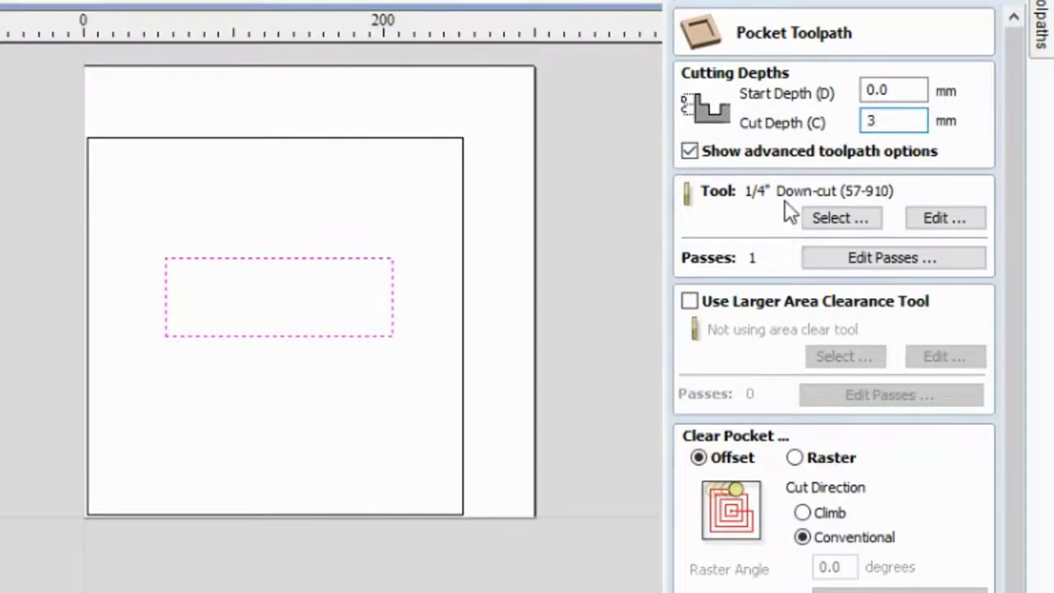
# Step: Divide the pocket cut into 2 passes of 1.5 mm and calculate the pocket toolpath
pyautogui.click(853, 261)
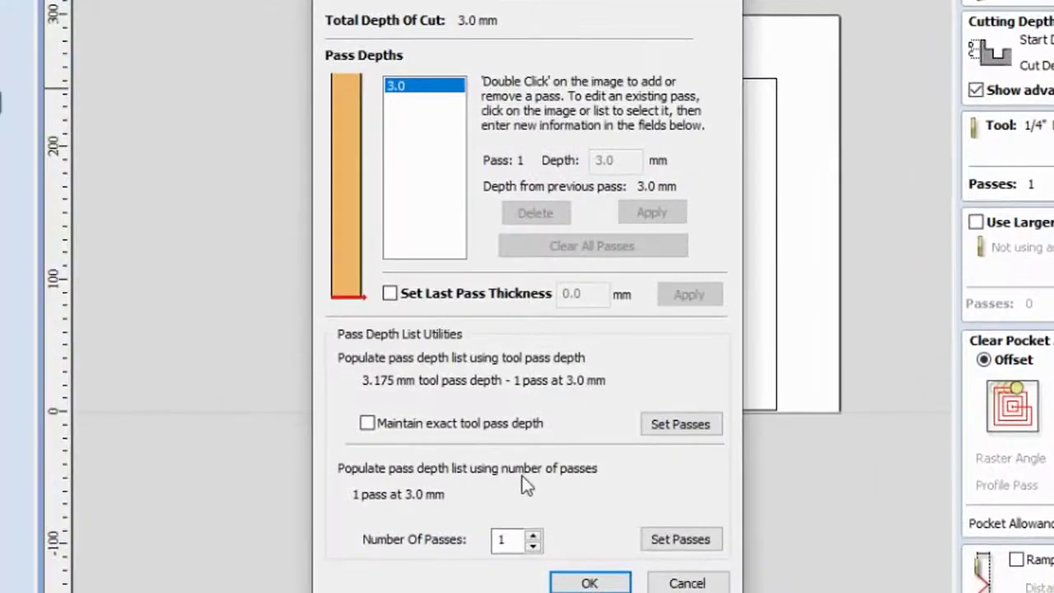
pyautogui.click(533, 535)
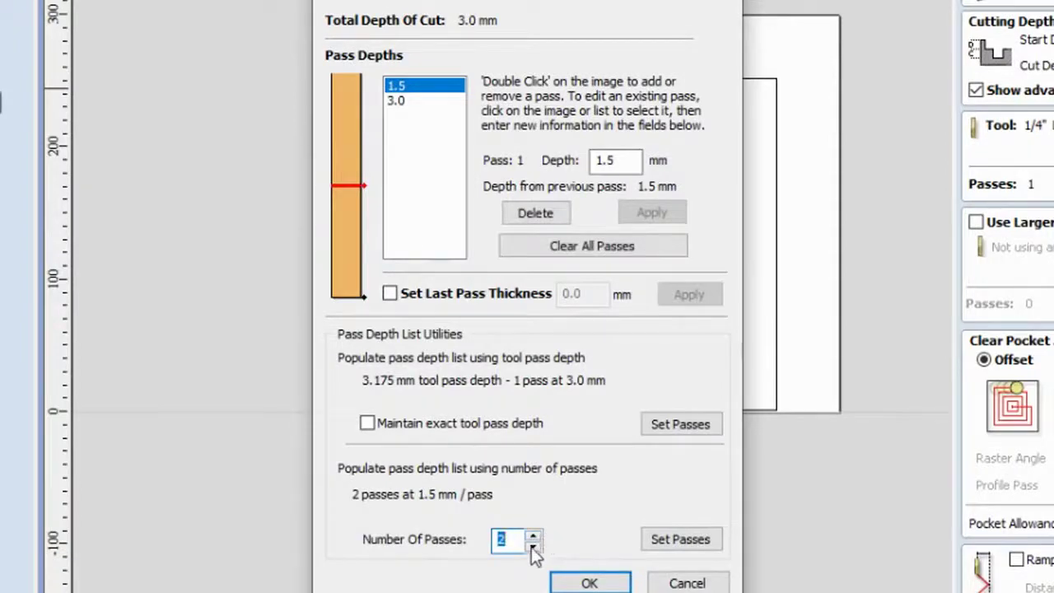
pyautogui.click(604, 581)
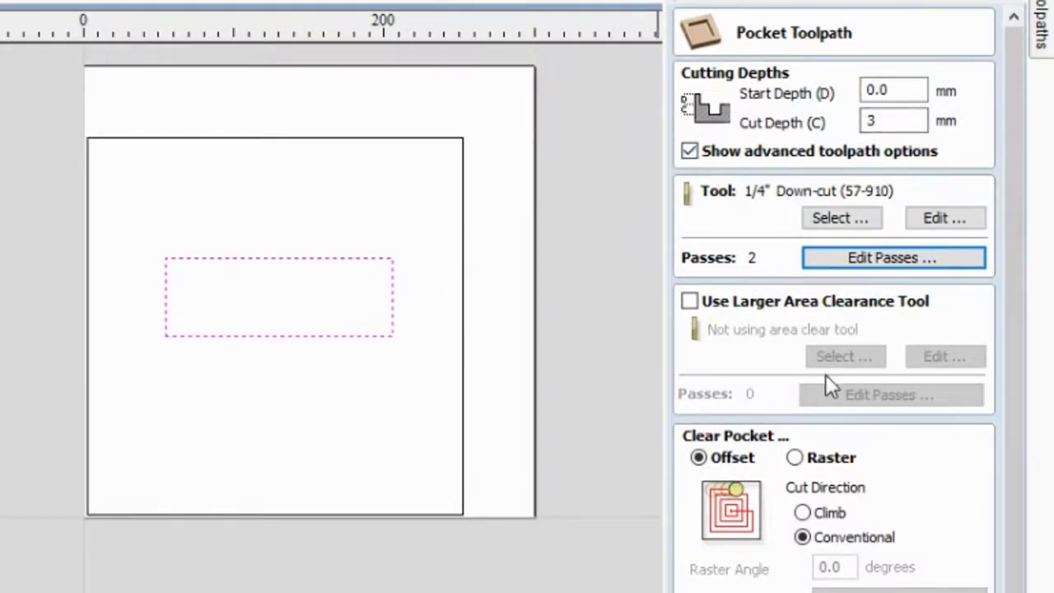
pyautogui.scroll(-1, 823, 504)
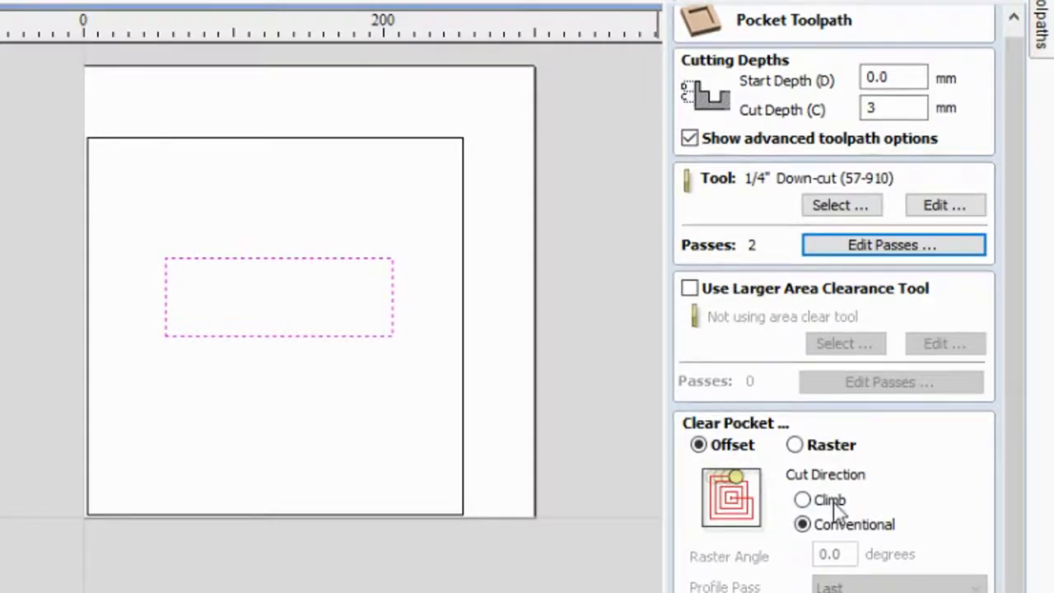
pyautogui.scroll(-4, 816, 527)
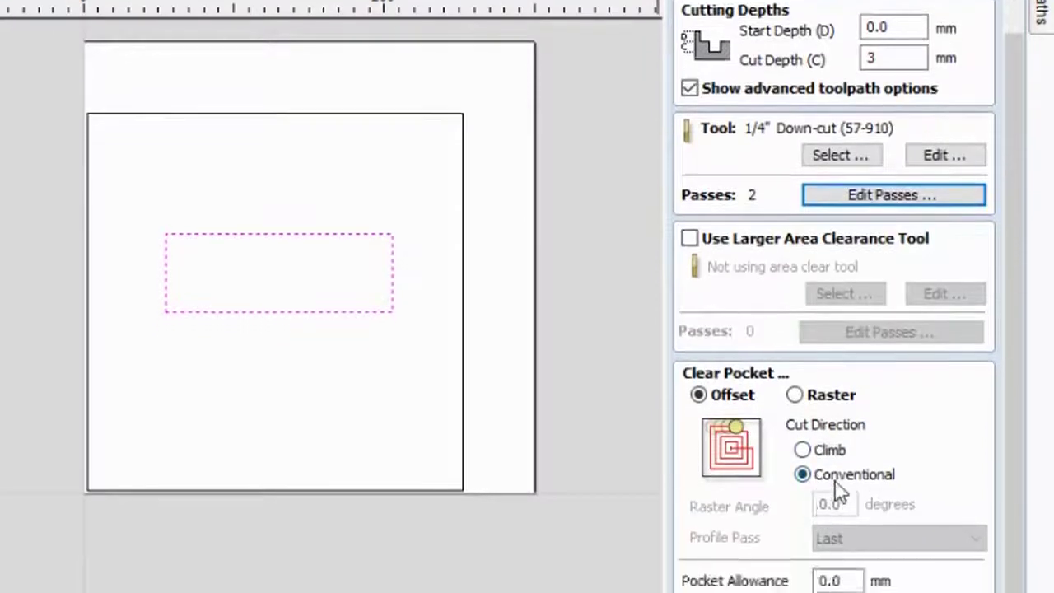
pyautogui.moveTo(1027, 353); pyautogui.dragTo(1026, 424)
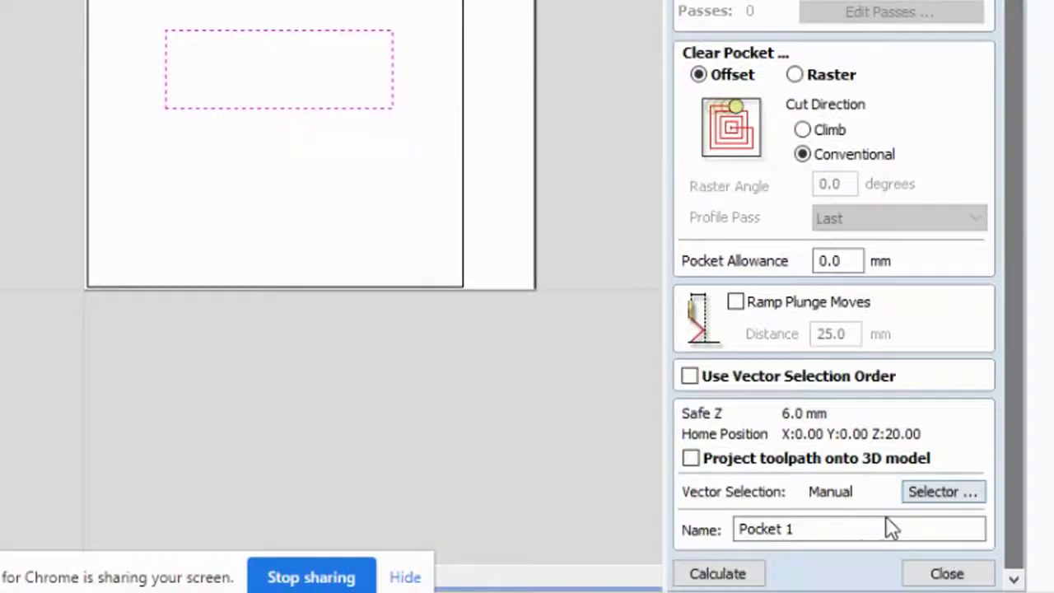
pyautogui.click(724, 576)
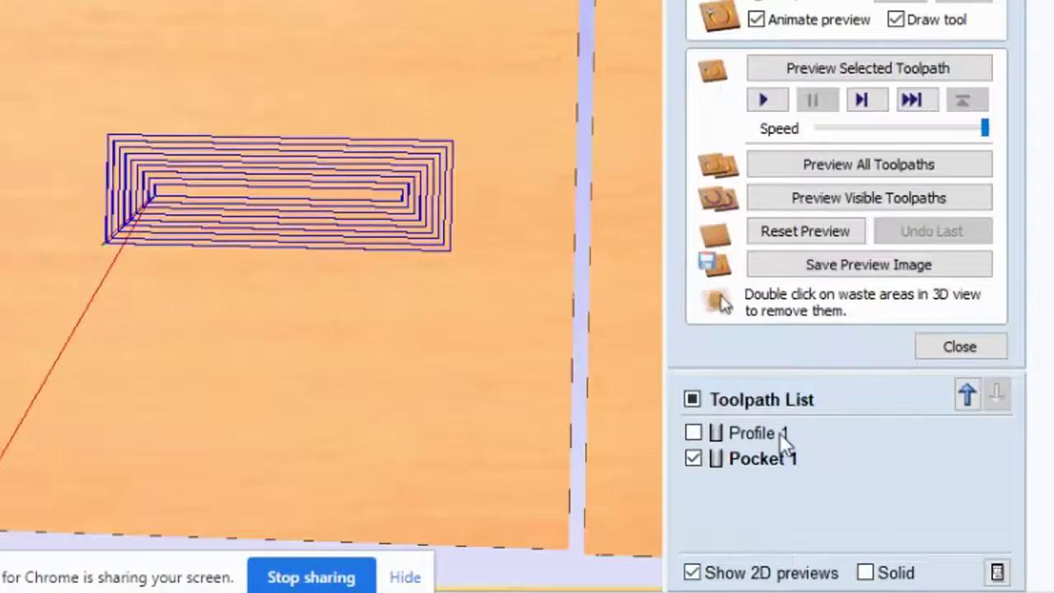
# Step: Show the Profile 1 toolpath together with Pocket 1, reset the preview and simulate the visible toolpaths
pyautogui.click(761, 437)
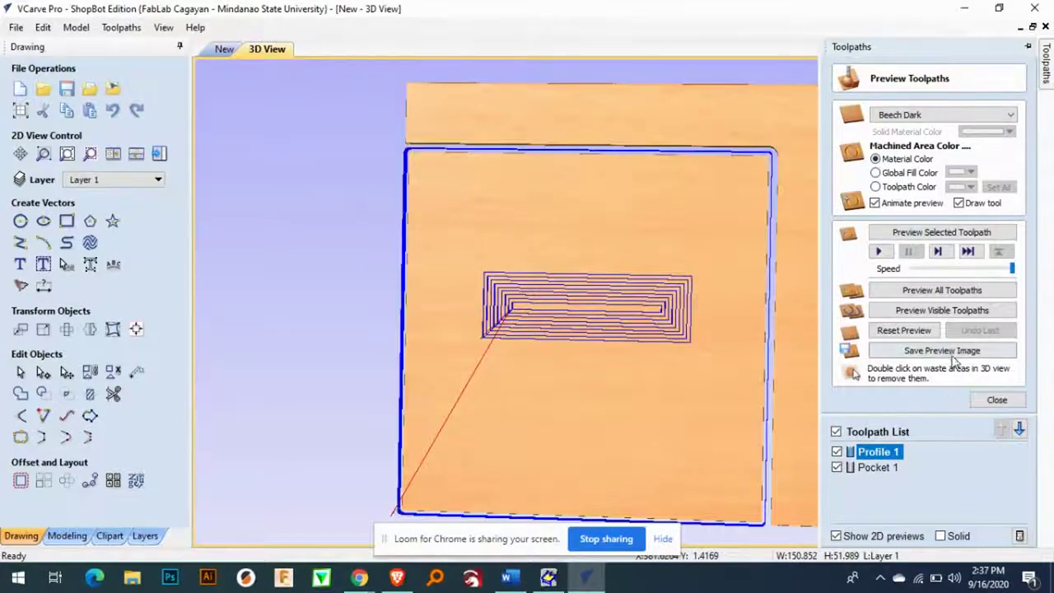
pyautogui.click(923, 332)
pyautogui.click(895, 314)
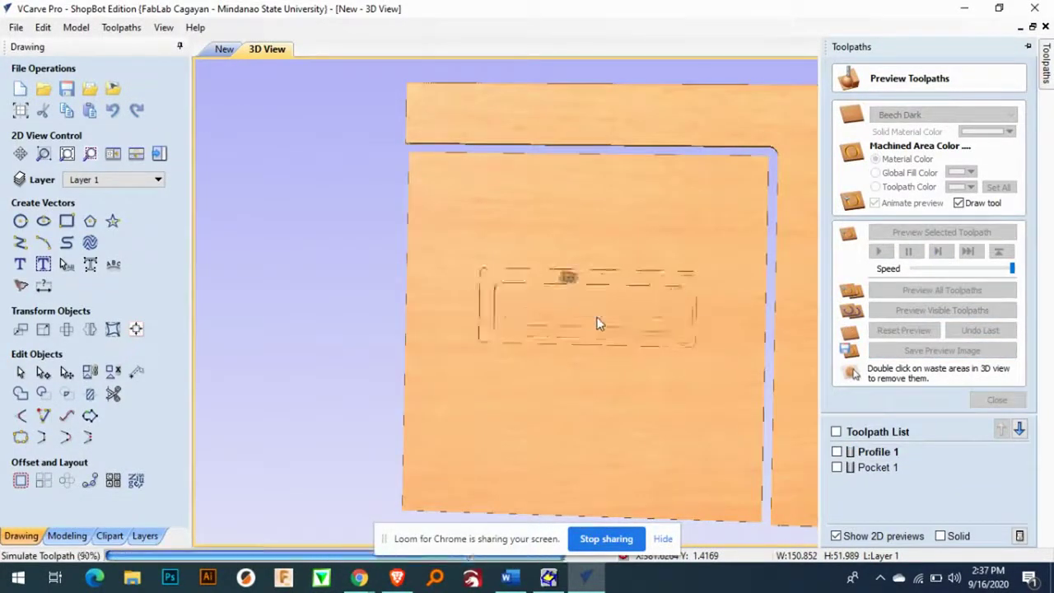
pyautogui.moveTo(1045, 64)
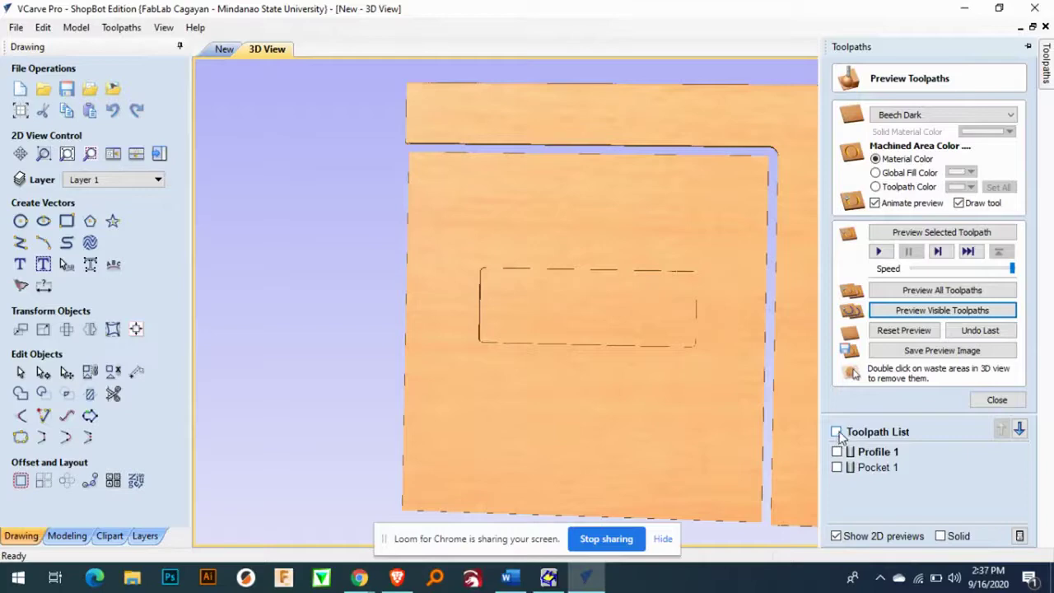
# Step: Reset the preview with all toolpaths shown and move Pocket 1 ahead of Profile 1 in the toolpath order
pyautogui.click(836, 433)
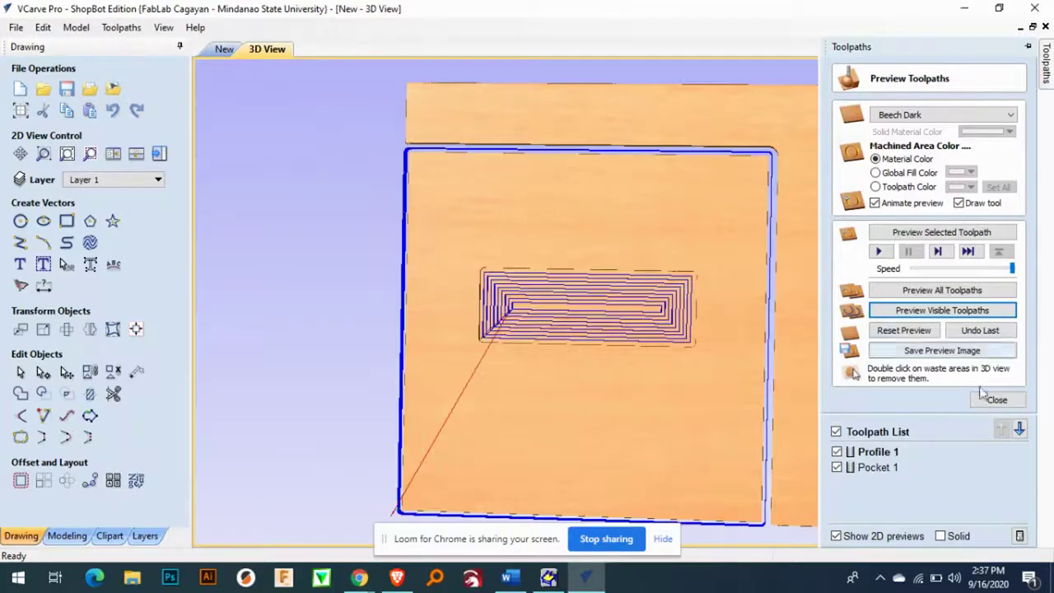
pyautogui.click(914, 332)
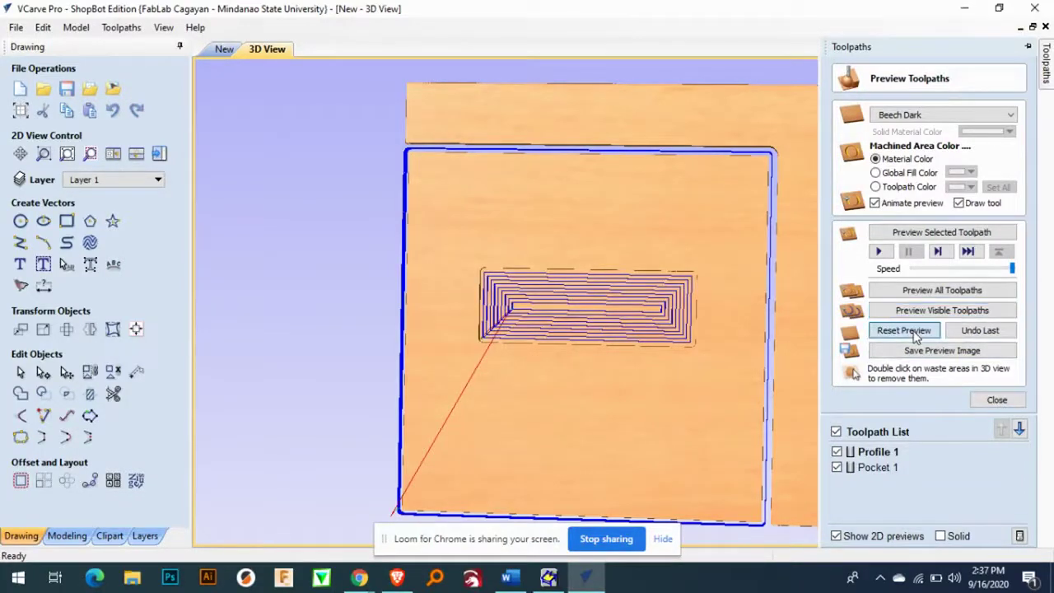
pyautogui.click(878, 468)
pyautogui.moveTo(879, 471); pyautogui.dragTo(892, 448)
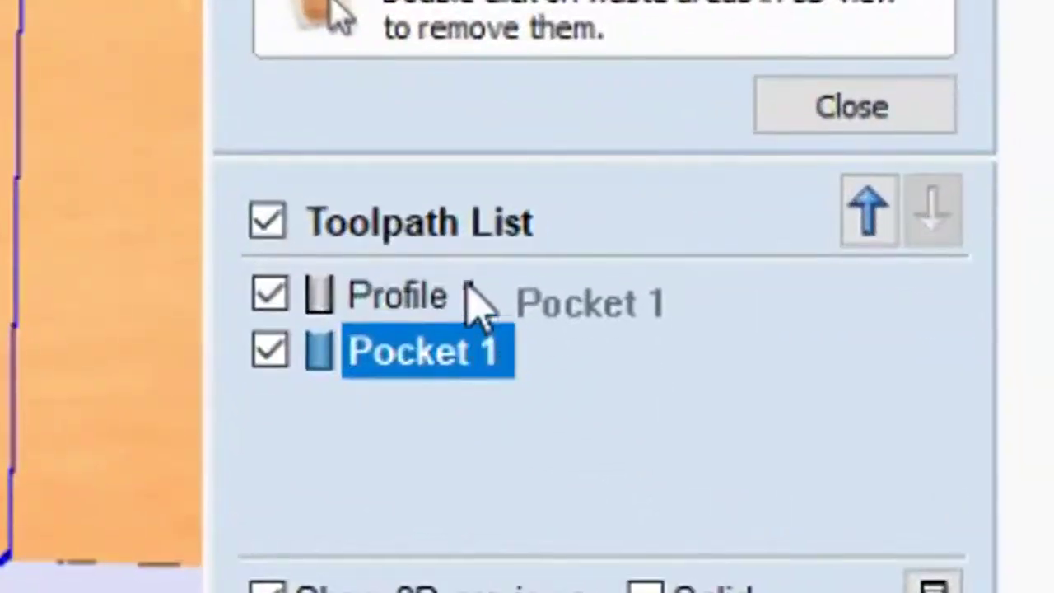
pyautogui.moveTo(477, 305); pyautogui.dragTo(437, 278)
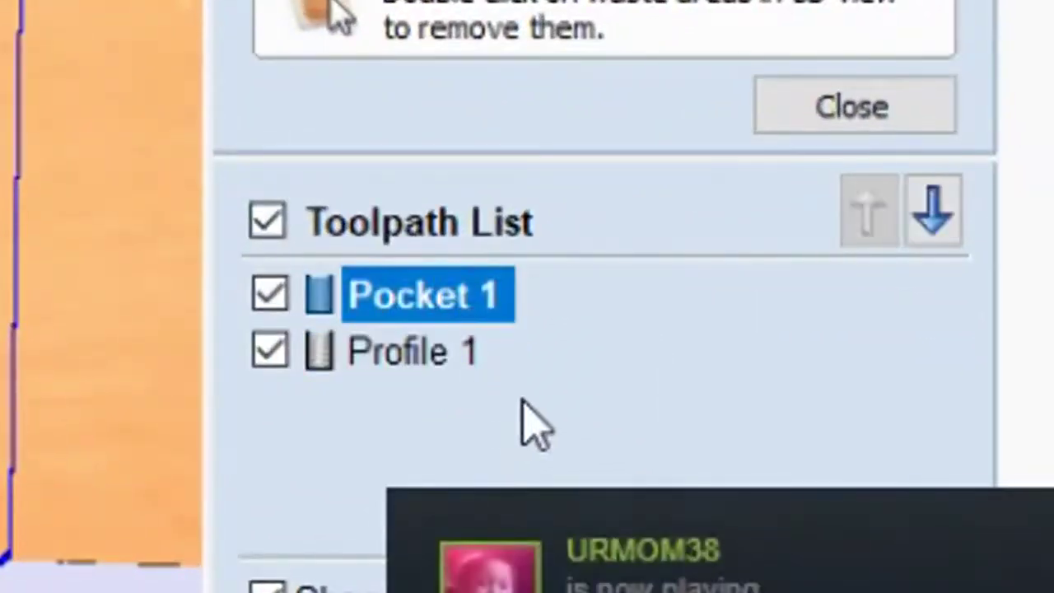
pyautogui.click(536, 423)
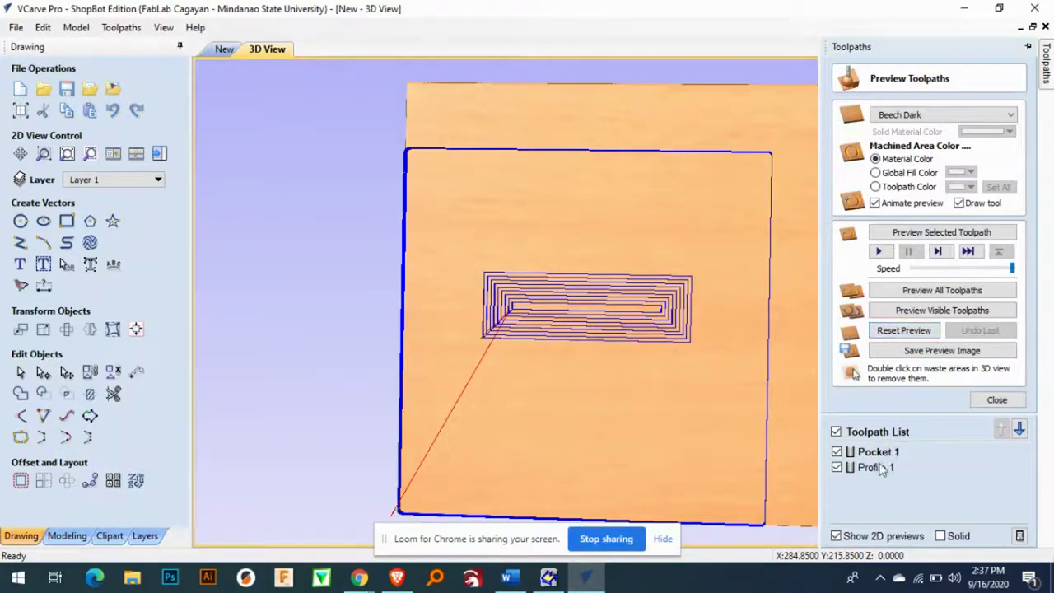
# Step: Simulate all toolpaths in the new order, make both visible again and close the preview
pyautogui.click(906, 329)
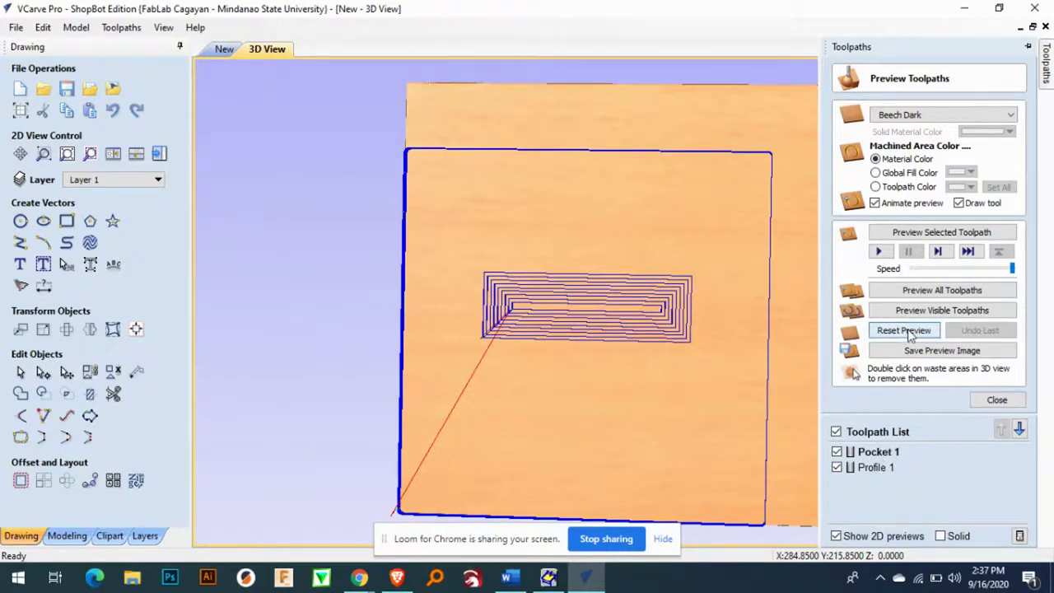
pyautogui.click(928, 290)
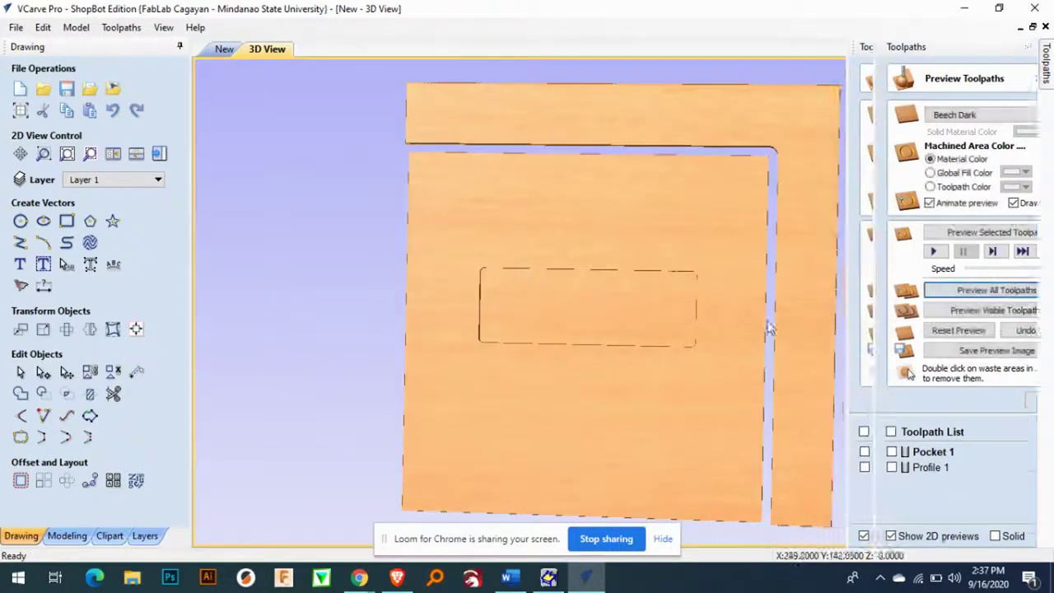
pyautogui.moveTo(1048, 70)
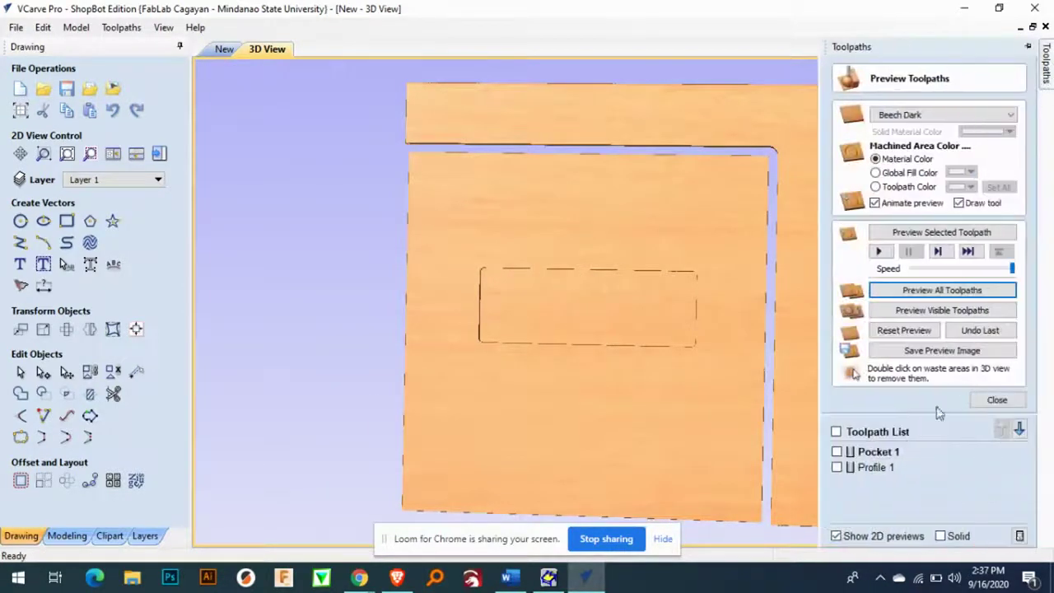
pyautogui.click(836, 431)
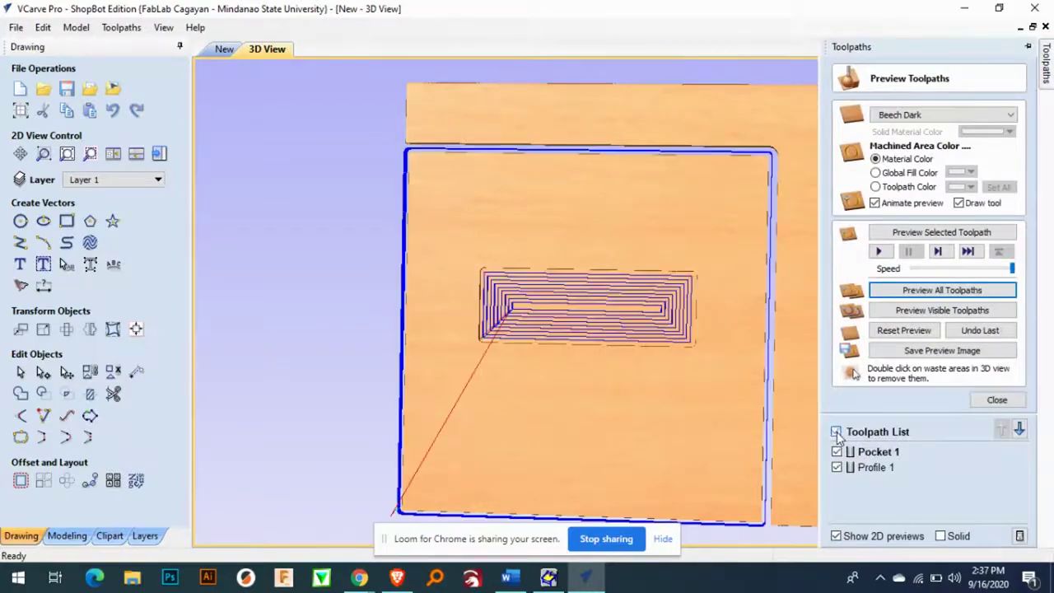
pyautogui.click(998, 402)
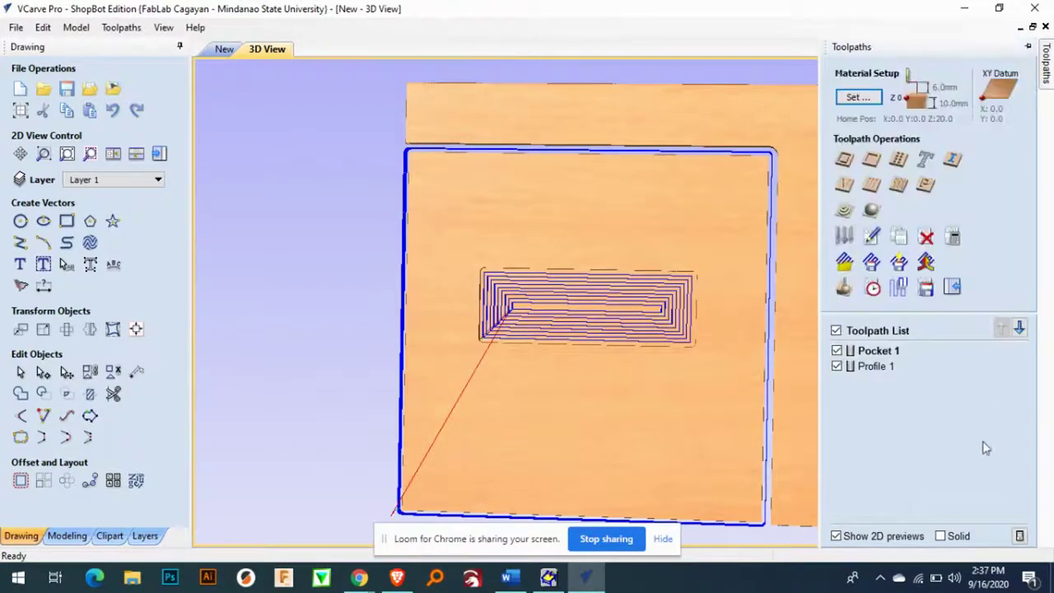
# Step: Start saving the toolpaths, with all visible toolpaths output to one file
pyautogui.click(926, 288)
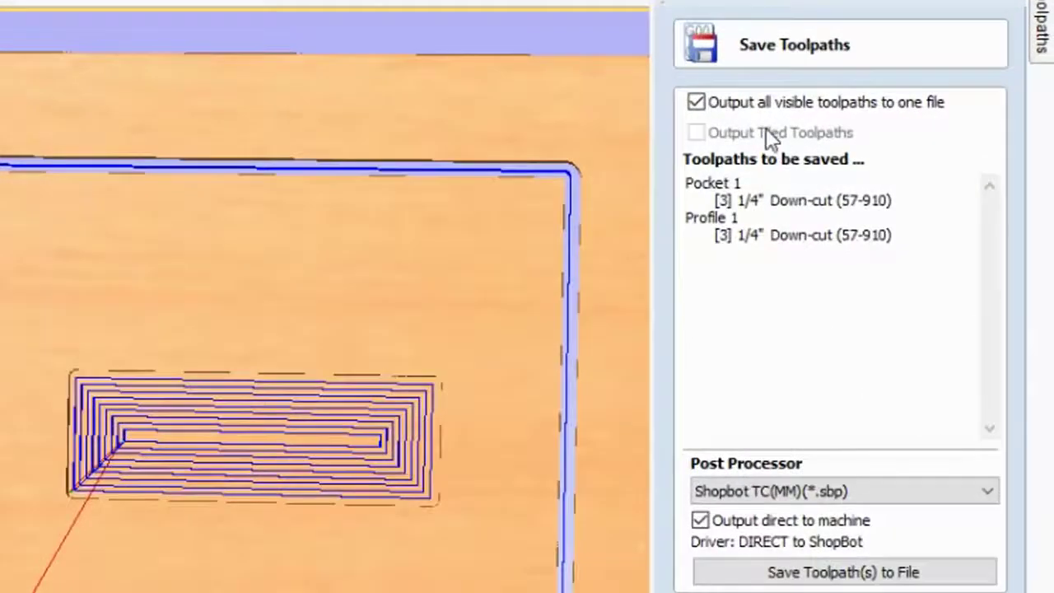
pyautogui.click(697, 103)
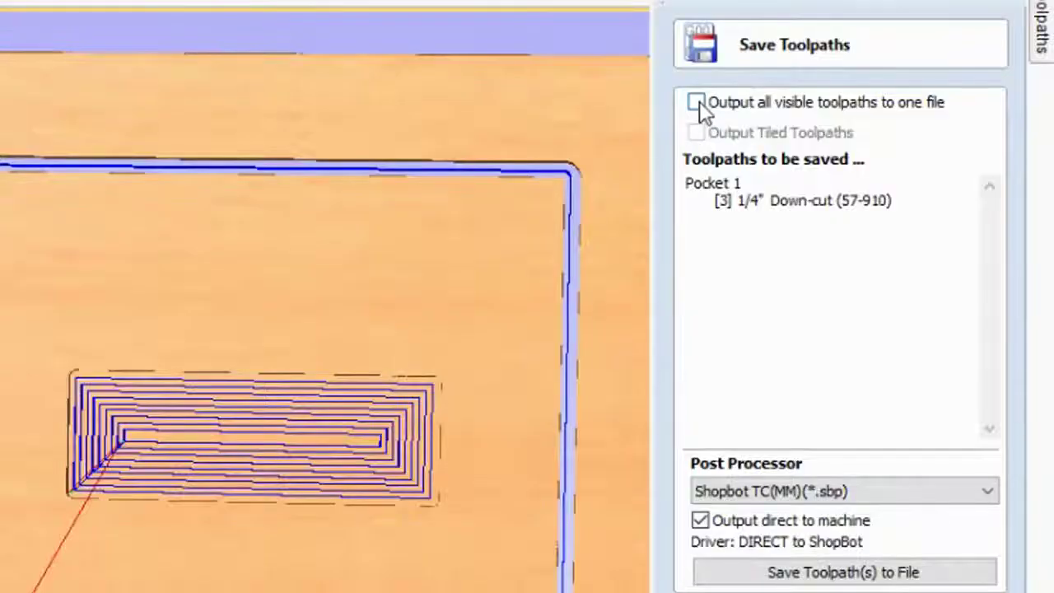
pyautogui.click(697, 101)
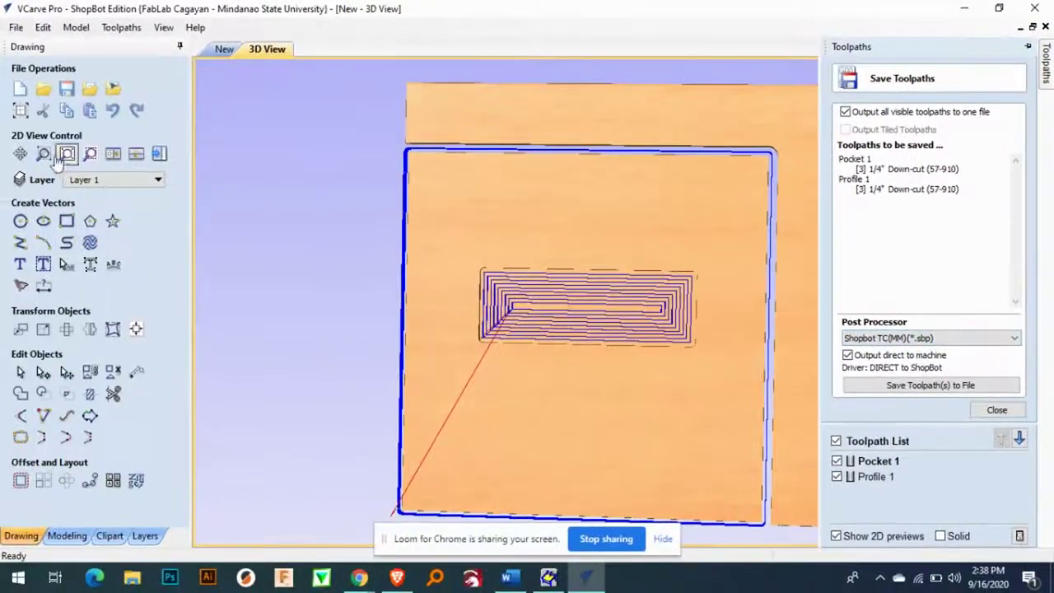
# Step: Check the units in the job setup and select the Shopbot TC(MM)(*.sbp) post processor for the output
pyautogui.click(19, 111)
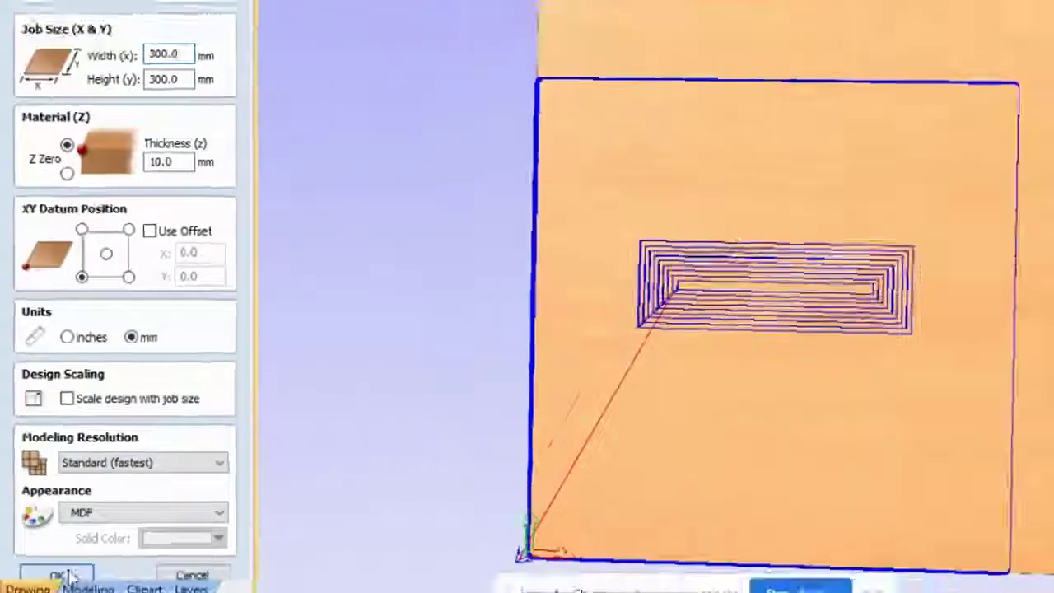
pyautogui.click(61, 575)
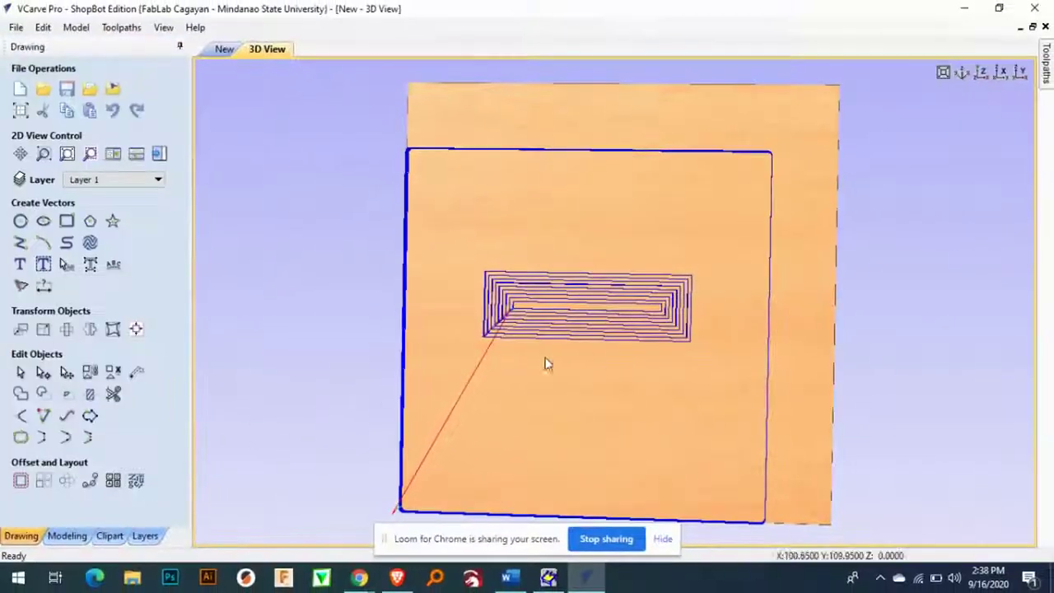
pyautogui.click(1044, 70)
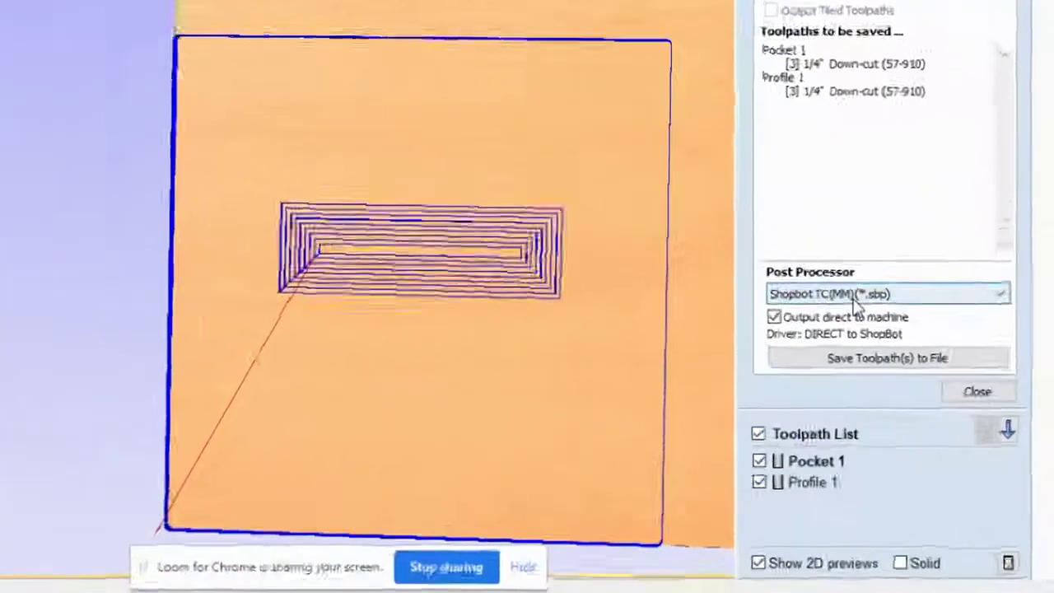
pyautogui.click(906, 338)
pyautogui.click(915, 365)
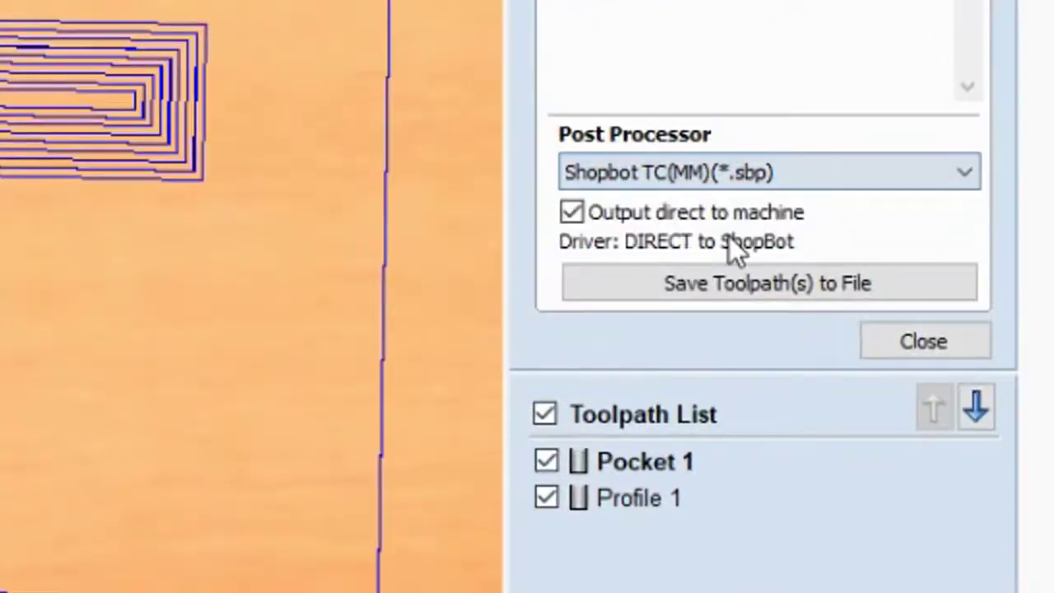
# Step: Save both toolpaths to the Desktop as Sample.sbp
pyautogui.click(732, 285)
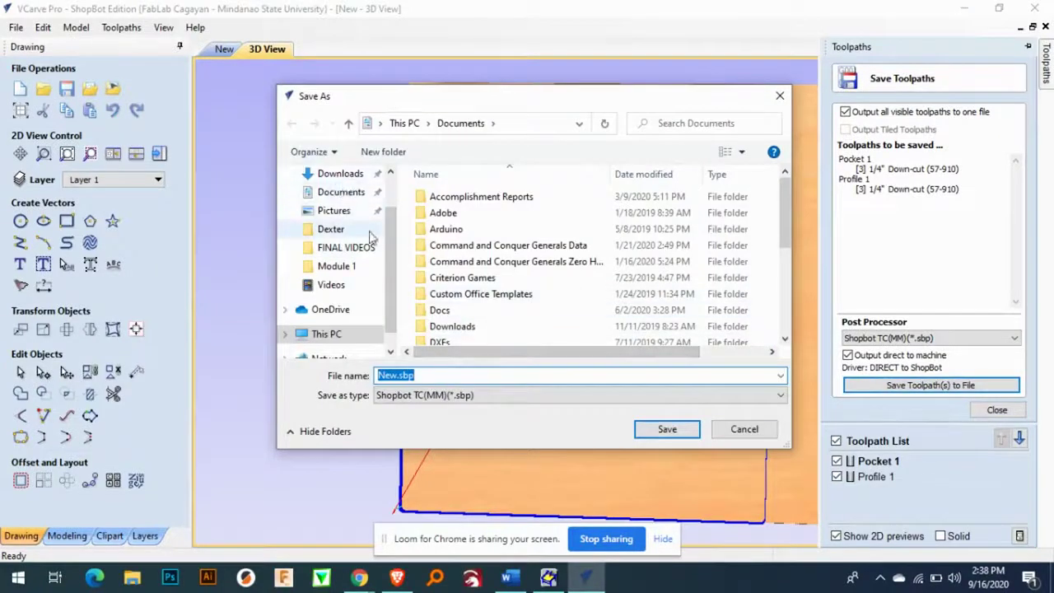
pyautogui.scroll(1, 344, 198)
pyautogui.click(333, 205)
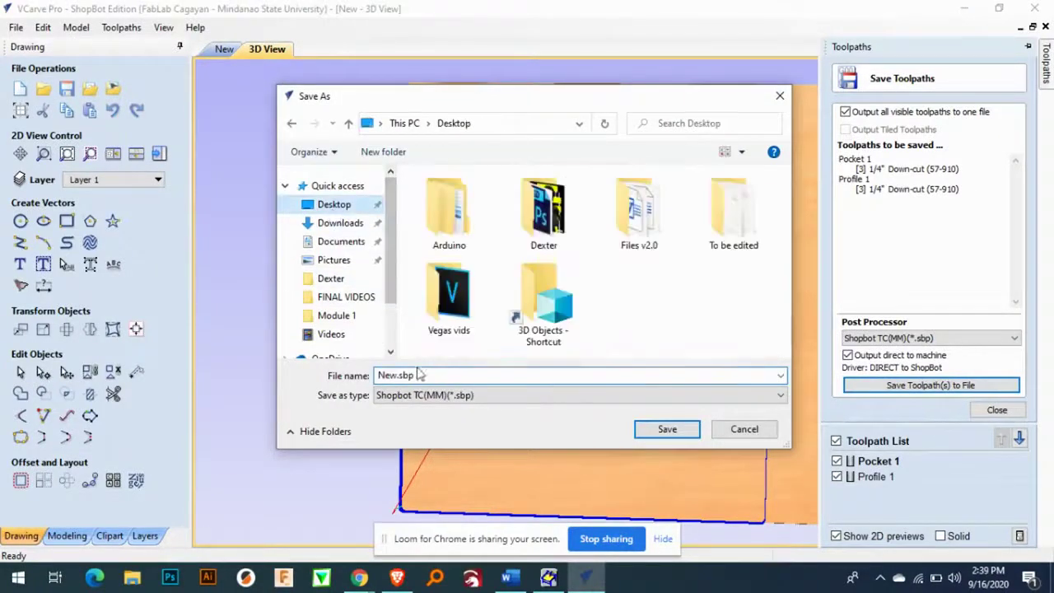
pyautogui.click(396, 374)
pyautogui.click(396, 374)
pyautogui.moveTo(396, 374); pyautogui.dragTo(370, 376)
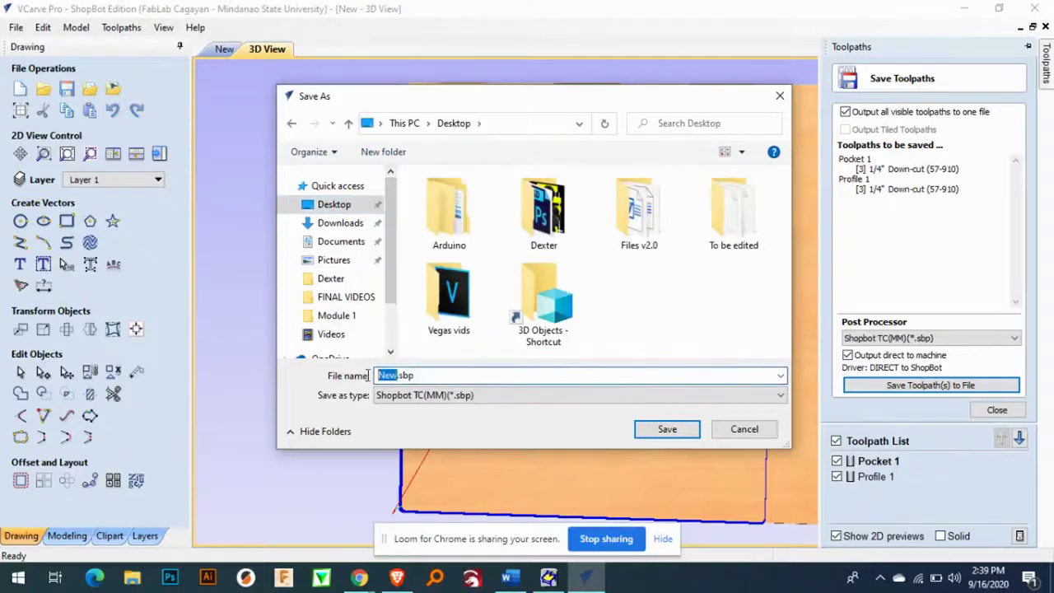
pyautogui.write('Sample')
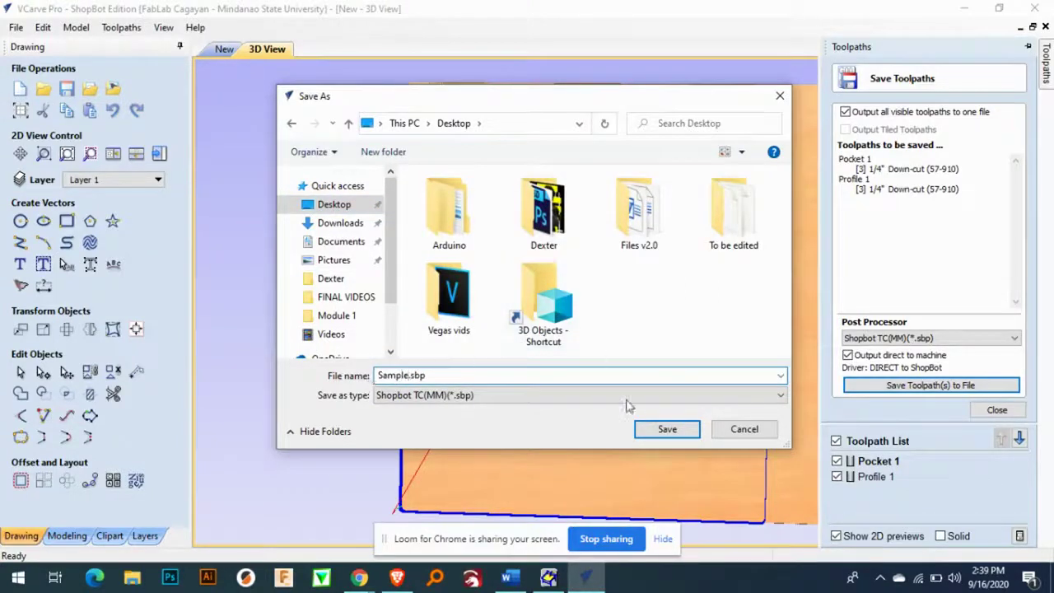
pyautogui.click(664, 426)
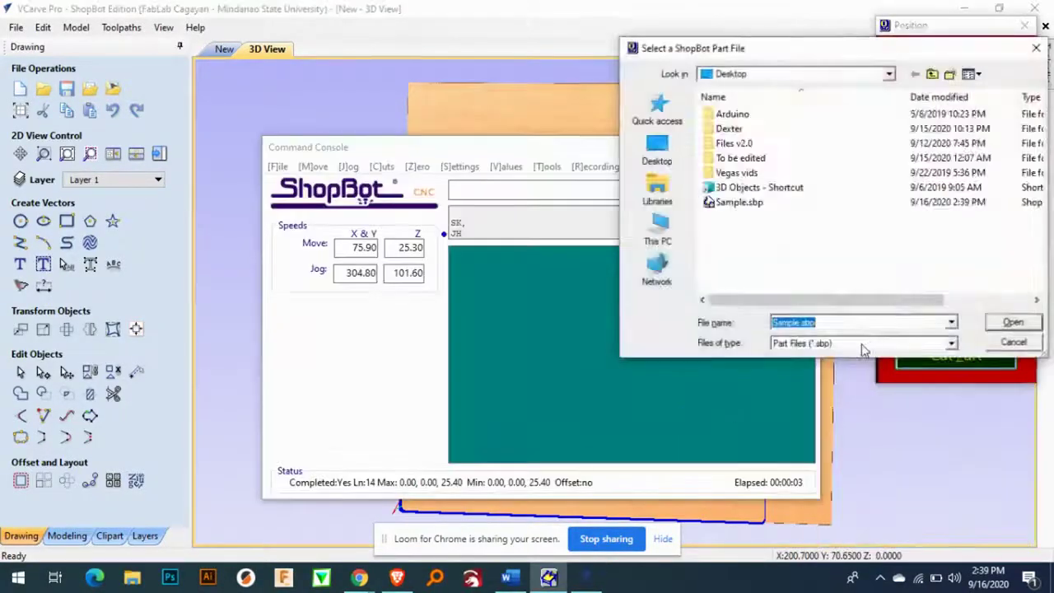
# Step: In the ShopBot console, open Sample.sbp from the Desktop and start the part file with no offset and proportions of 1.00
pyautogui.moveTo(909, 48); pyautogui.dragTo(647, 65)
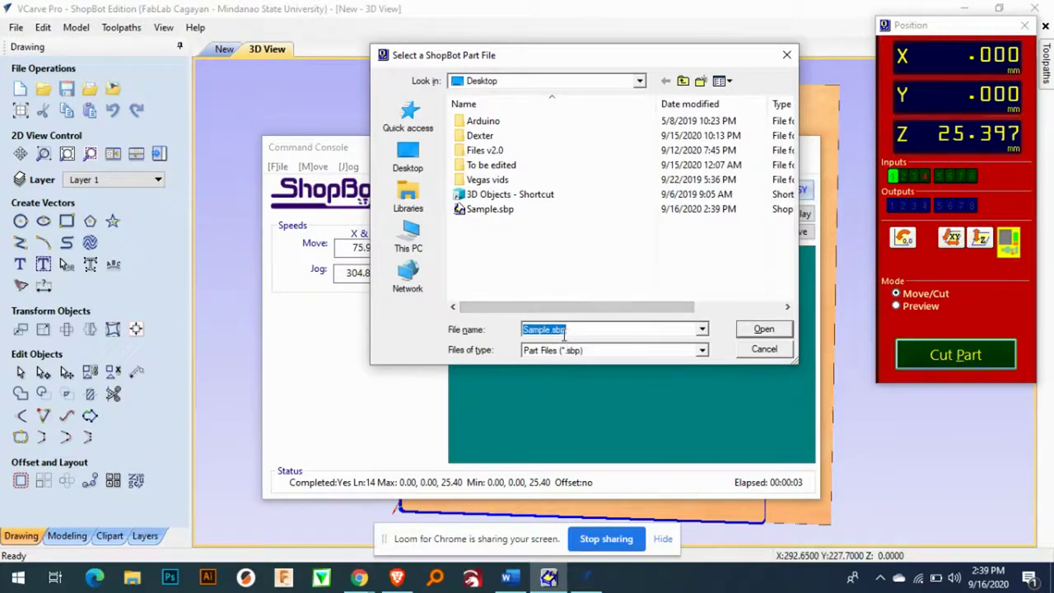
pyautogui.click(765, 328)
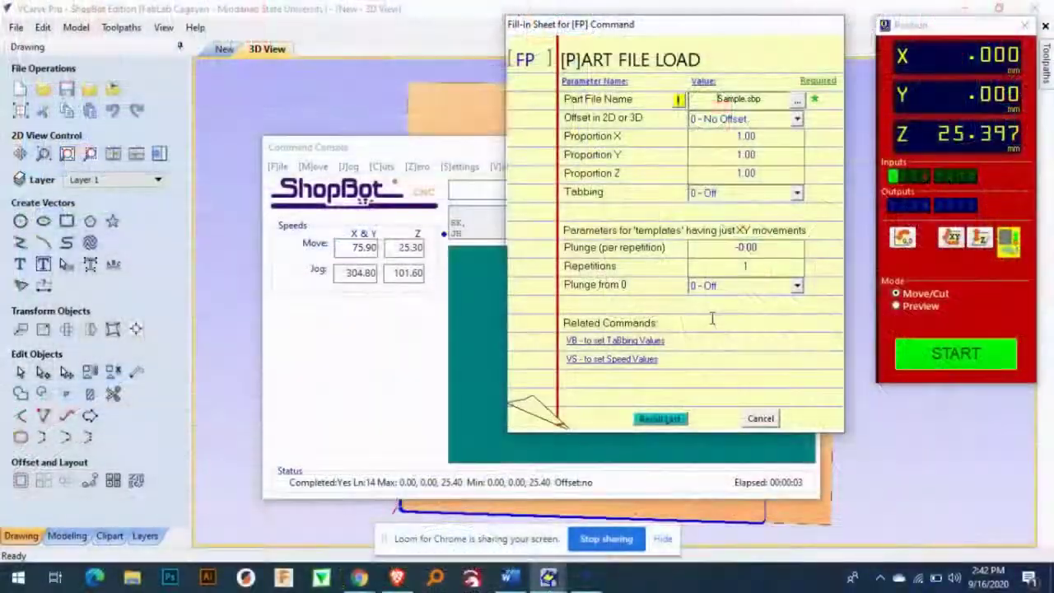
pyautogui.press('Return')
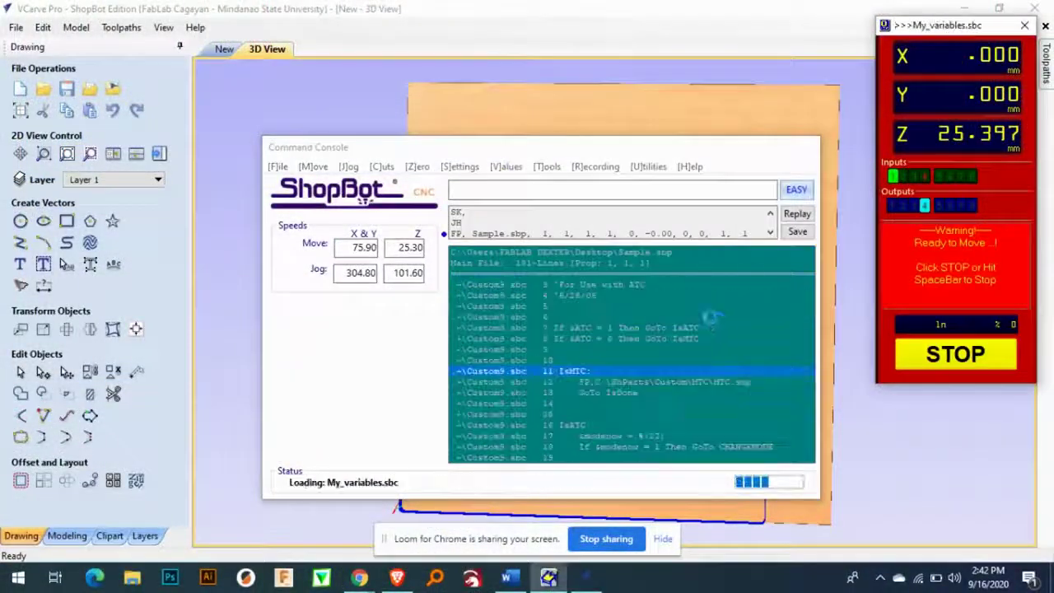